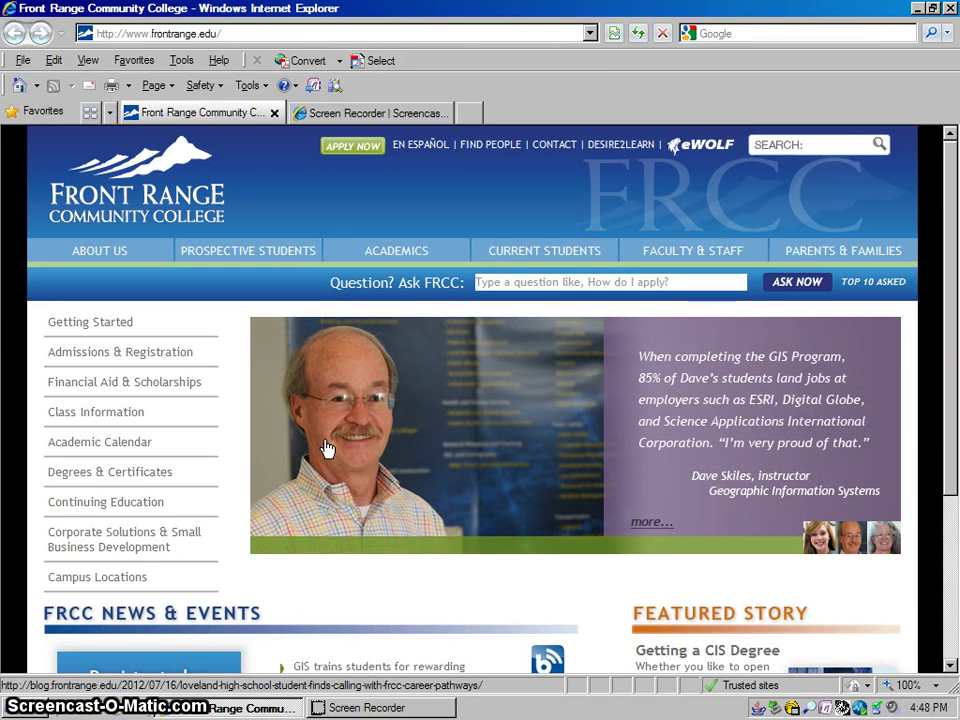
Go to the Libraries section under Academics and open the Boulder County Campus library page
left_click(450, 413)
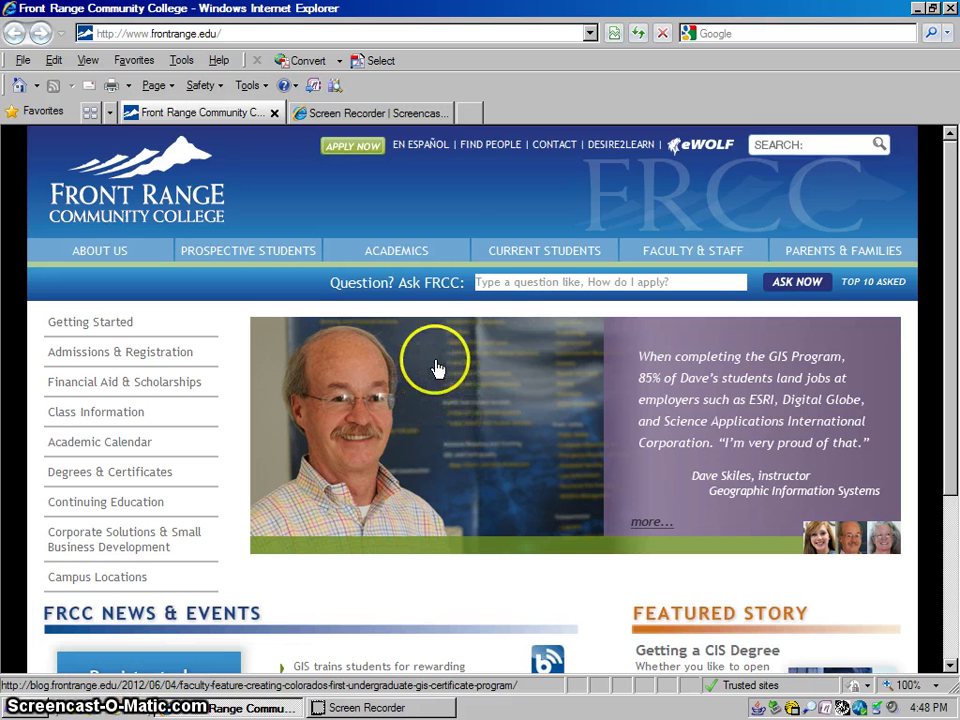
mouse_move(420, 250)
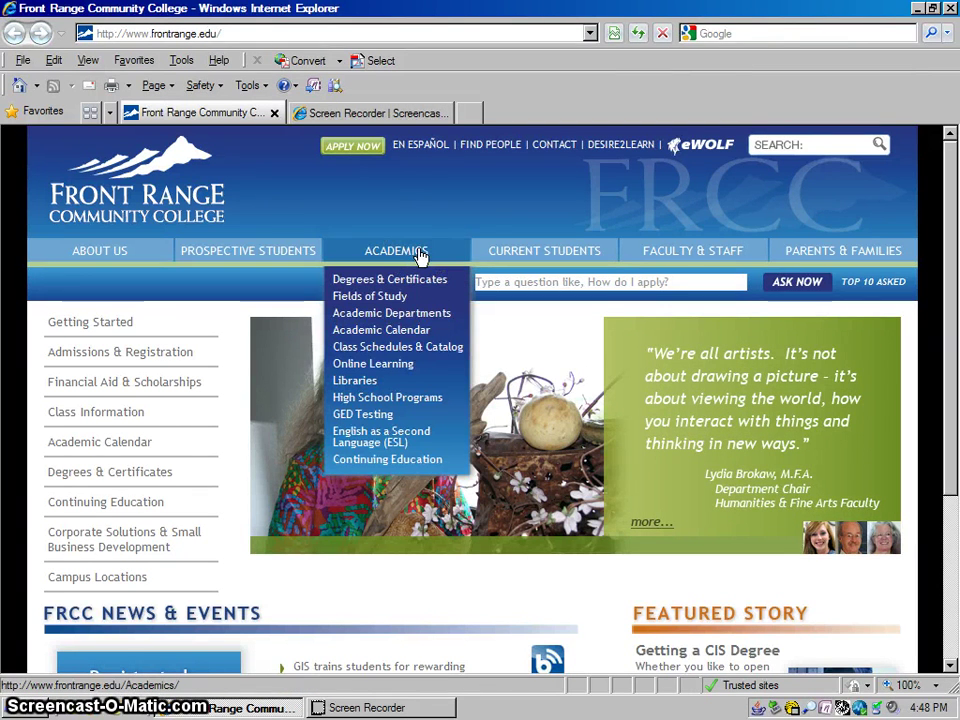
left_click(352, 382)
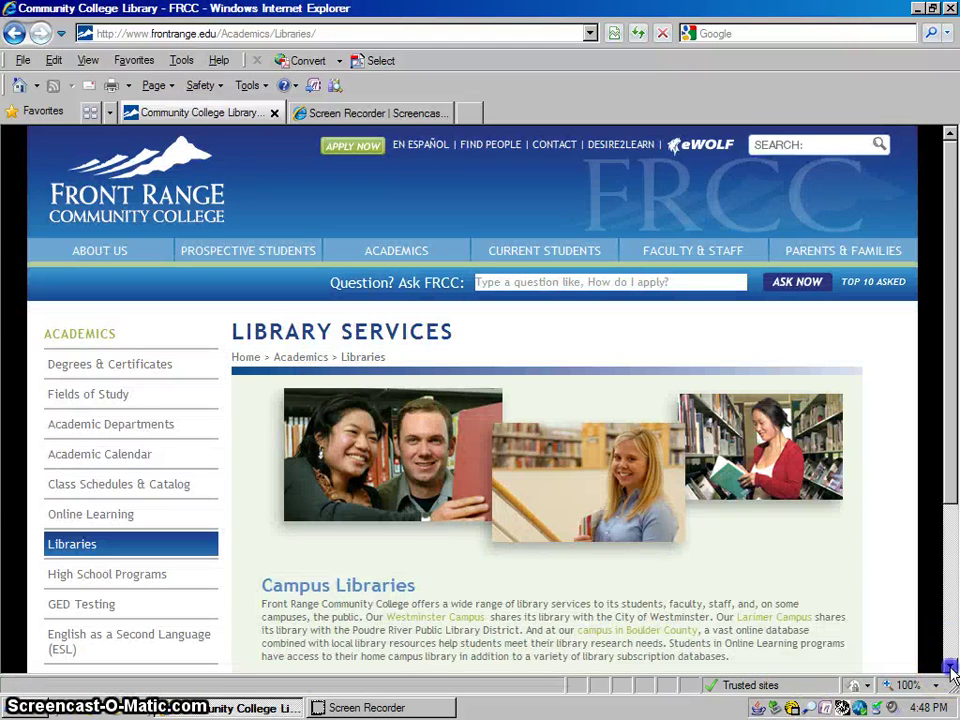
left_click(952, 667)
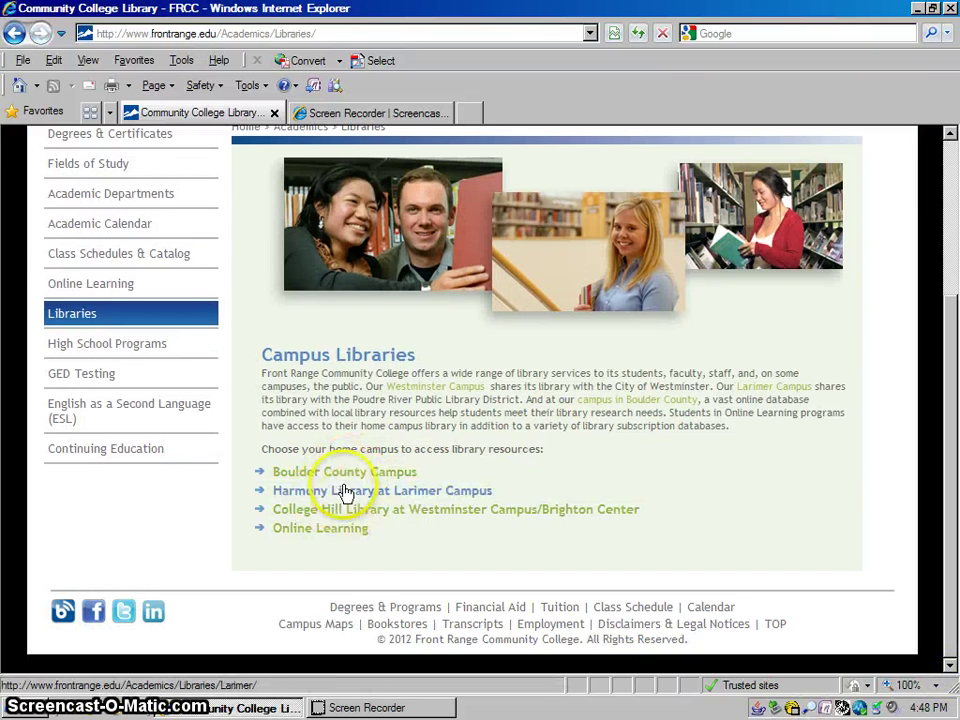
left_click(335, 474)
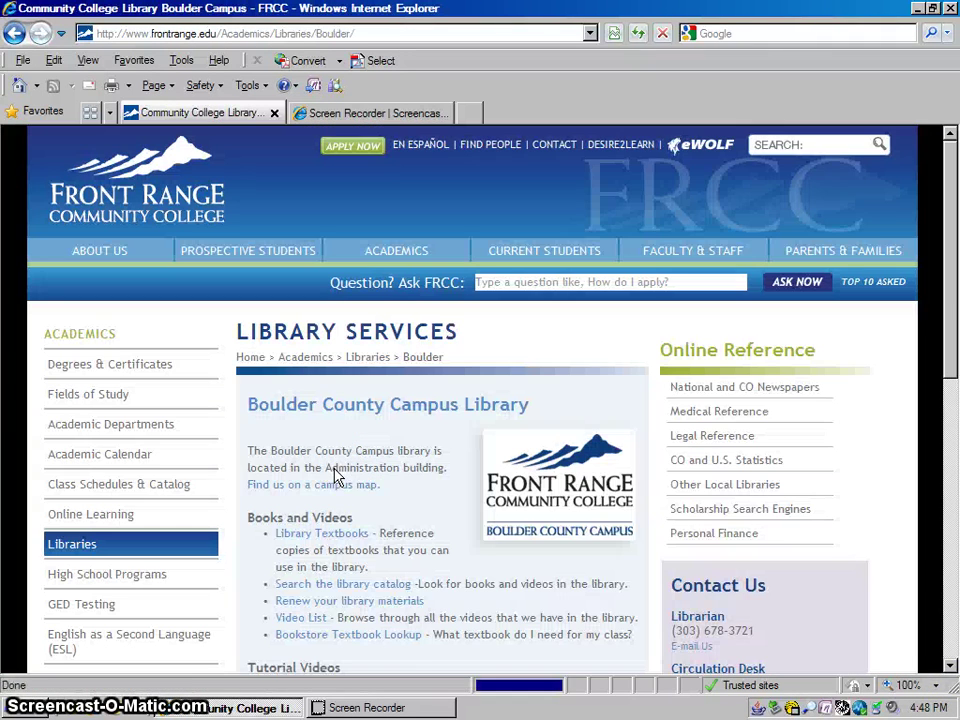
Open the Opposing Viewpoints database from the library's Electronic Databases list and maximize its window
left_click(952, 667)
left_click_drag(950, 667, 950, 668)
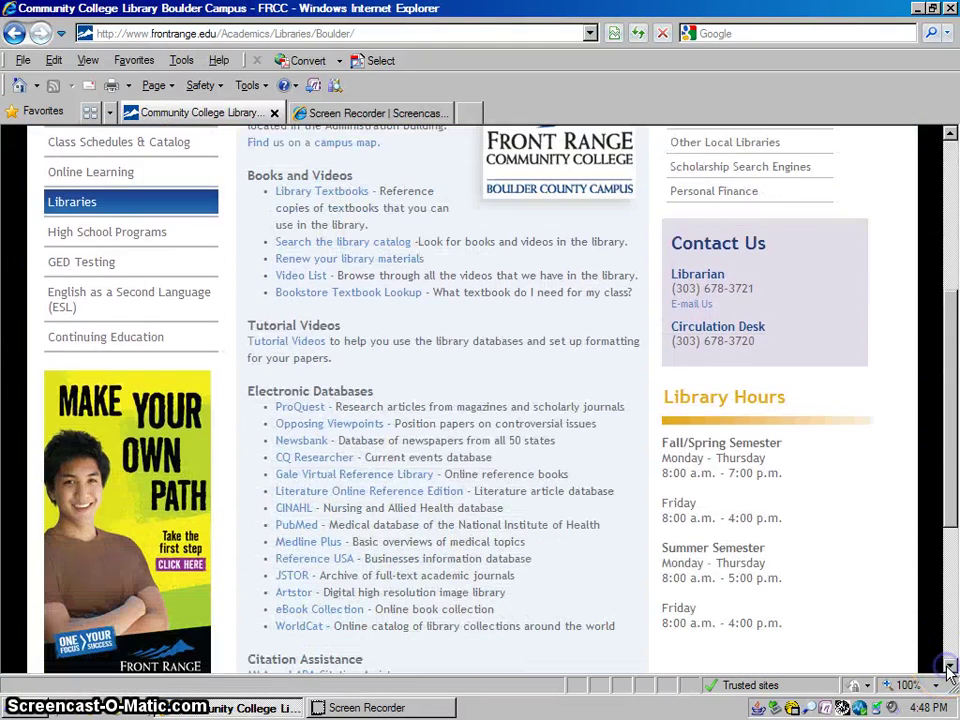
left_click(370, 428)
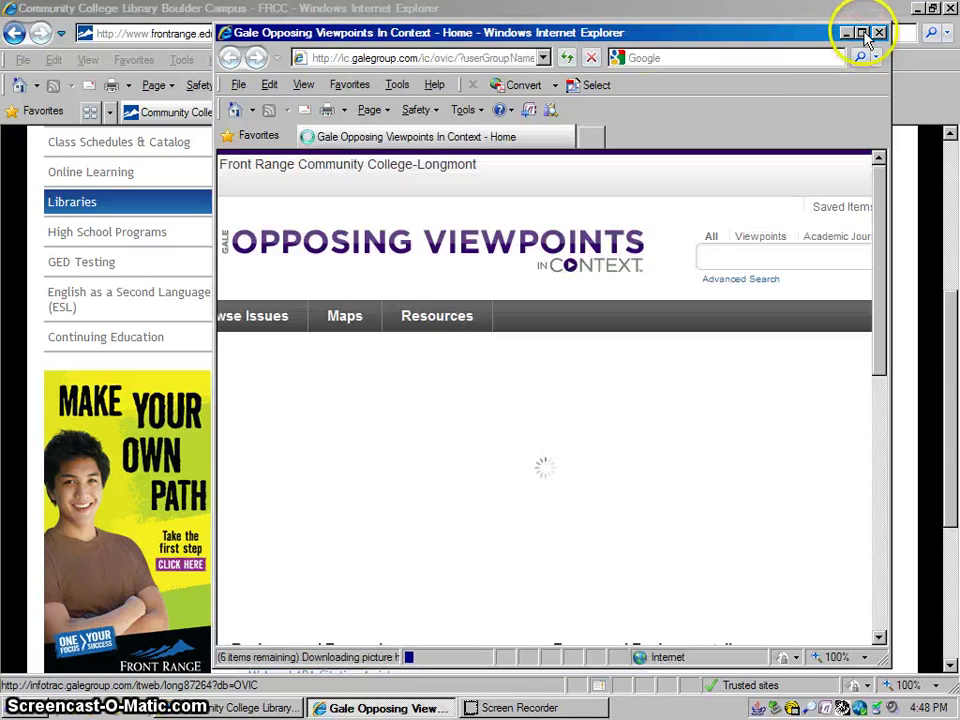
left_click(861, 33)
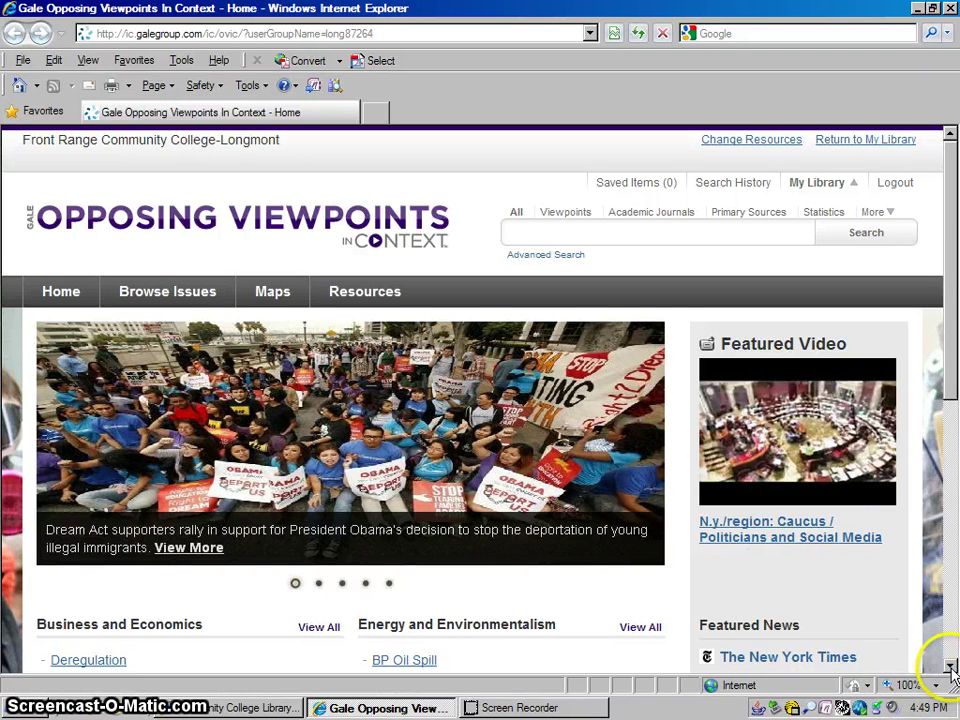
List all issues in the Health and Medicine category and open the Genetically Modified Food topic
scroll(952, 667, "down", 7)
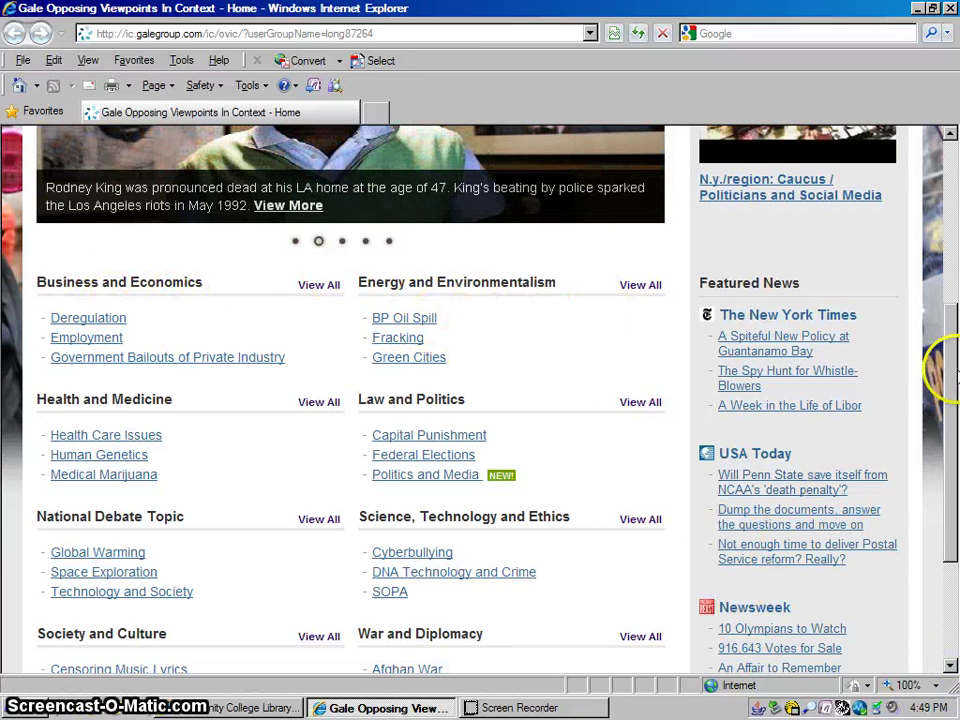
left_click_drag(943, 364, 953, 398)
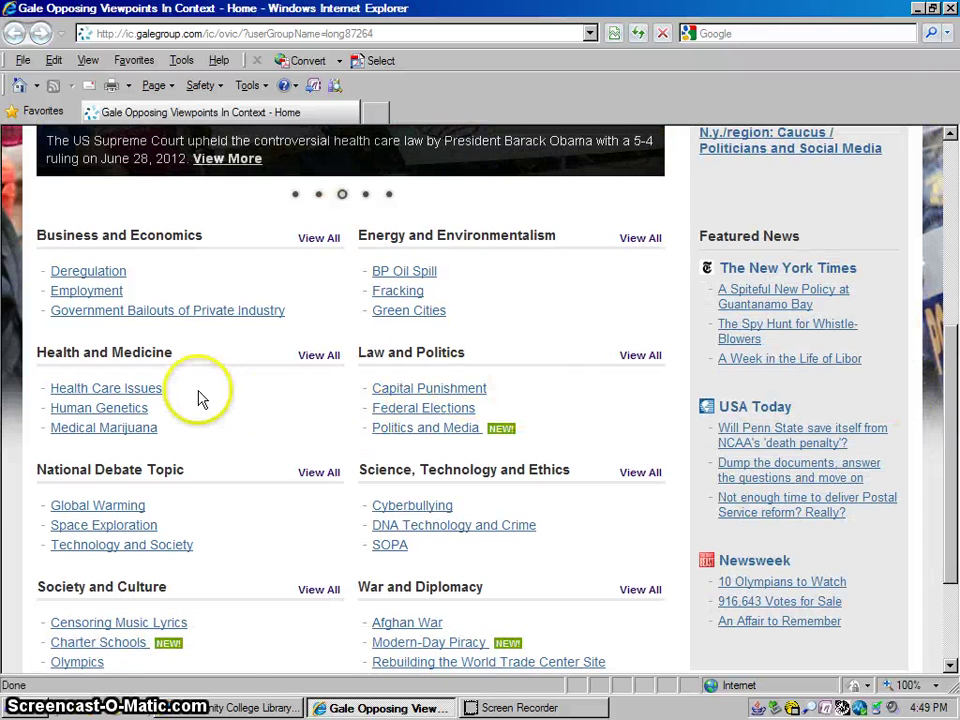
left_click(318, 362)
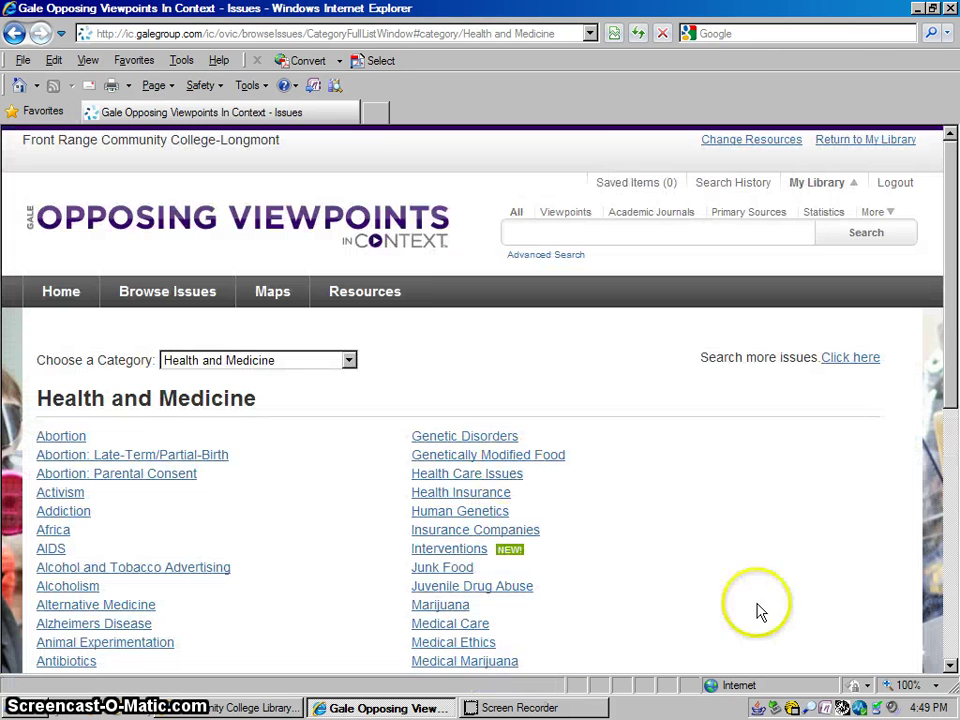
left_click(950, 665)
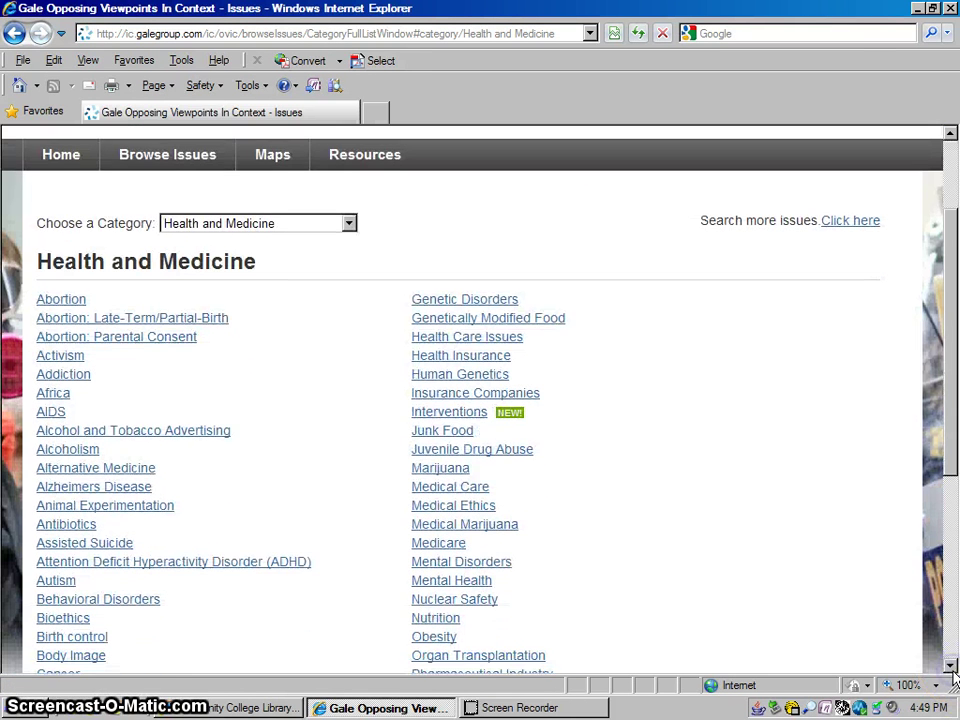
left_click(552, 318)
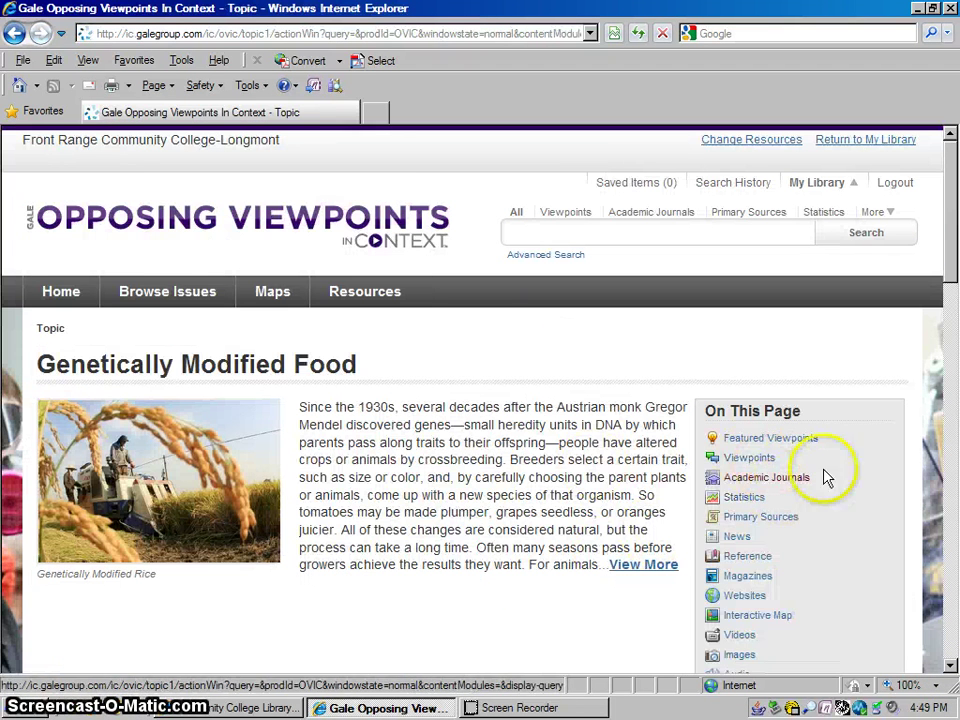
Look over the source sections on the Genetically Modified Food topic page and open the full topic overview
scroll(951, 665, "down", 13)
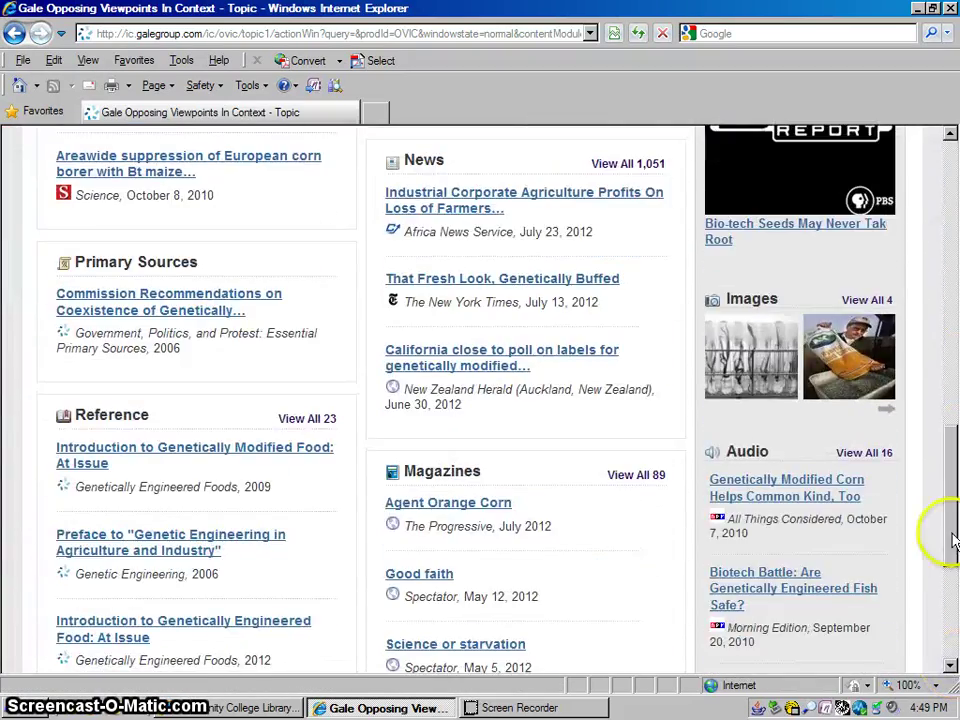
left_click_drag(953, 540, 955, 268)
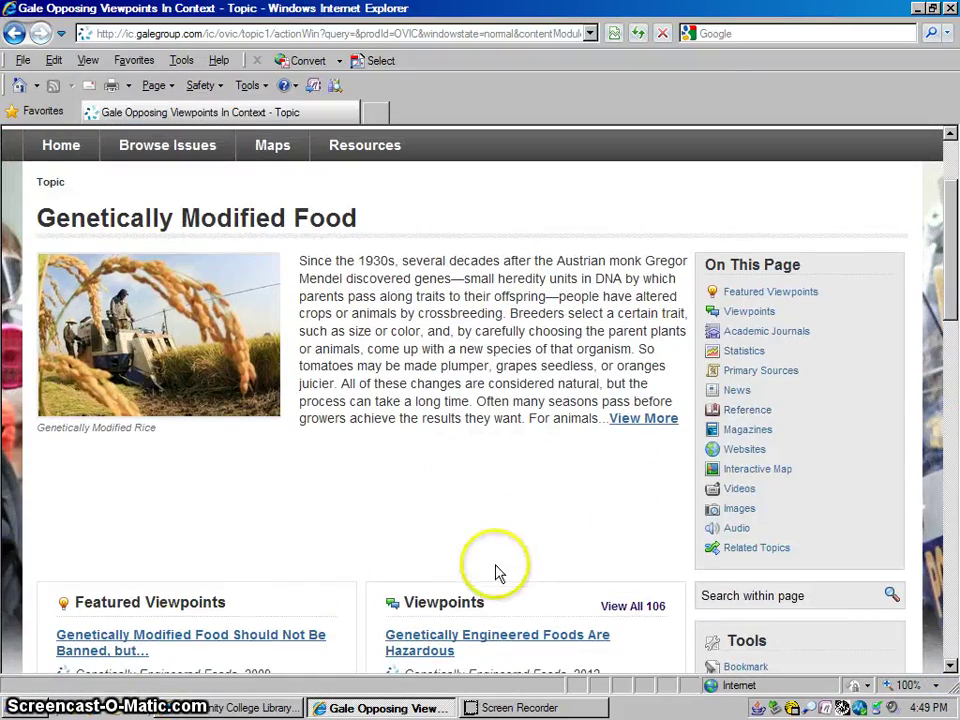
left_click(637, 419)
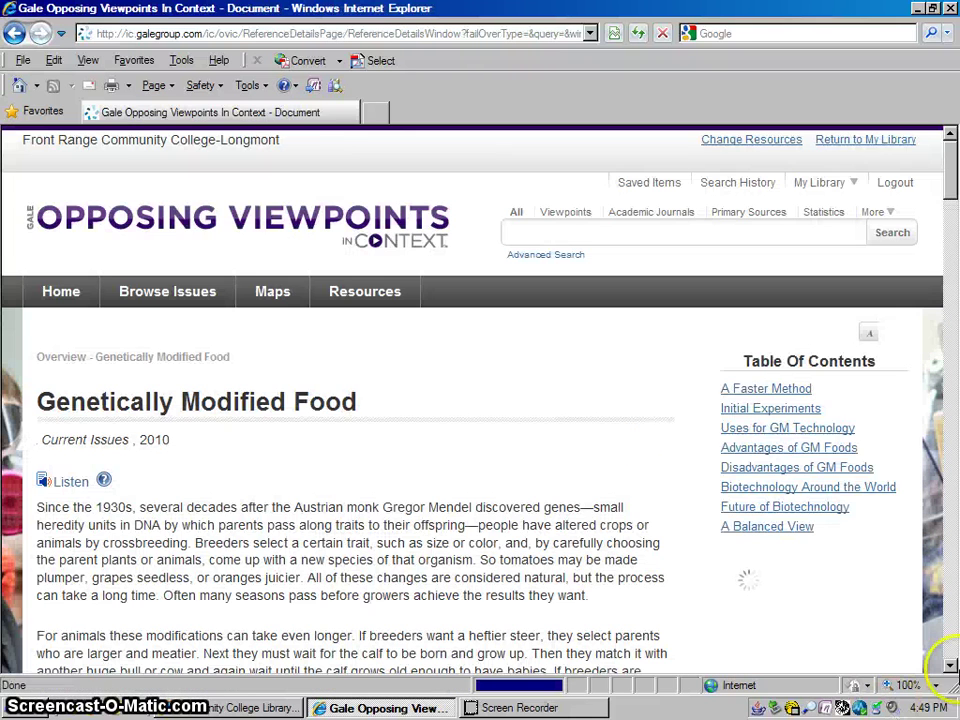
Skim the Genetically Modified Food overview down to the Disadvantages of GM Foods section and return to its beginning
left_click(952, 666)
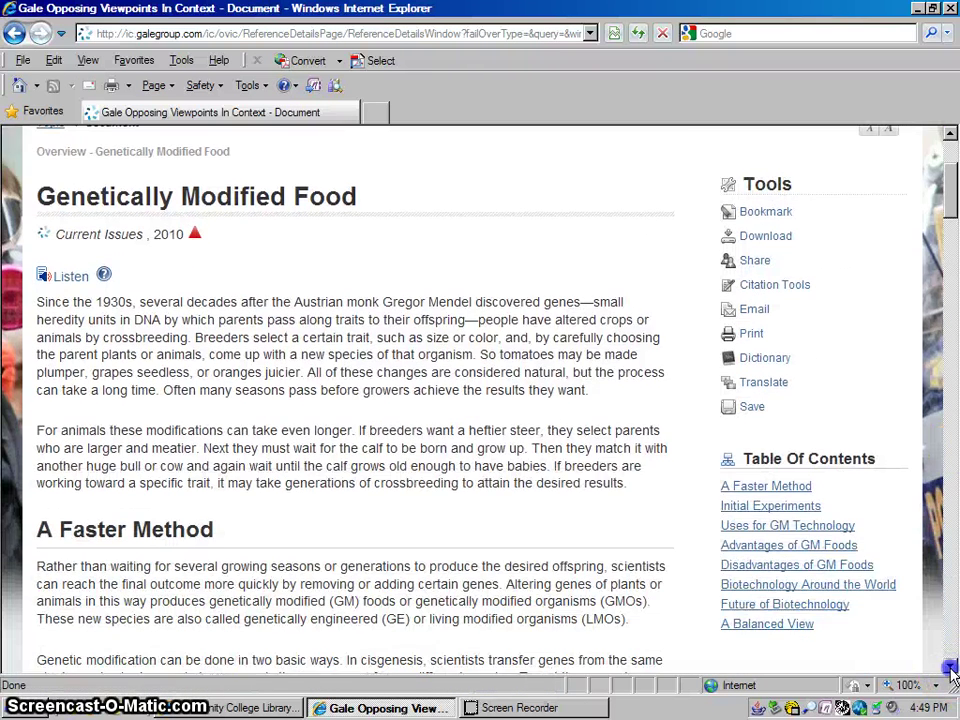
left_click(952, 668)
left_click(952, 668)
left_click(952, 668)
left_click(952, 668)
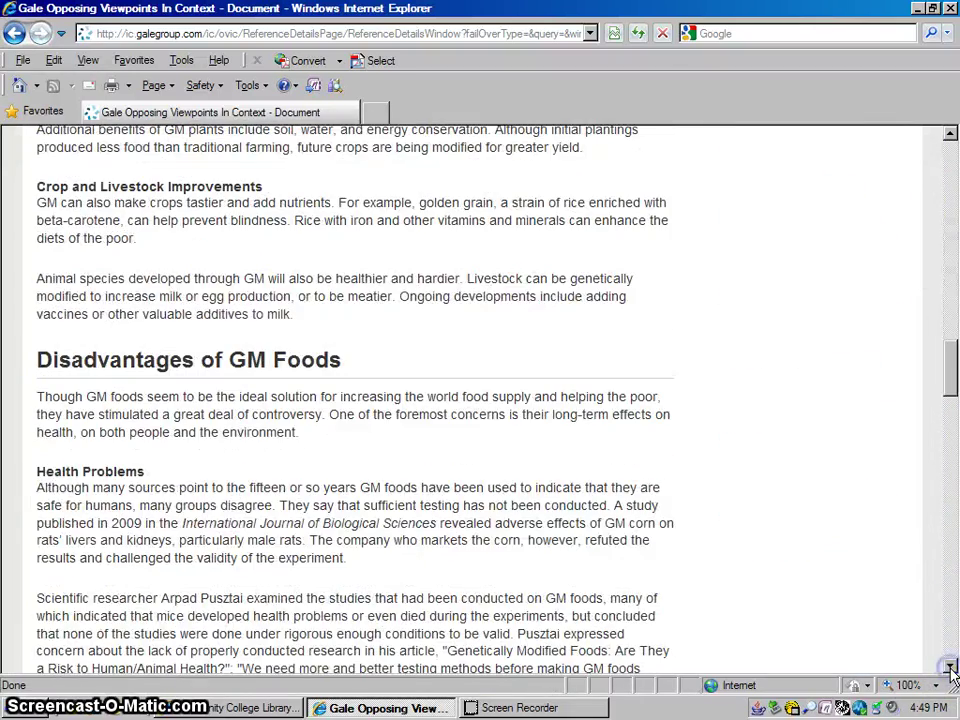
left_click_drag(950, 378, 950, 182)
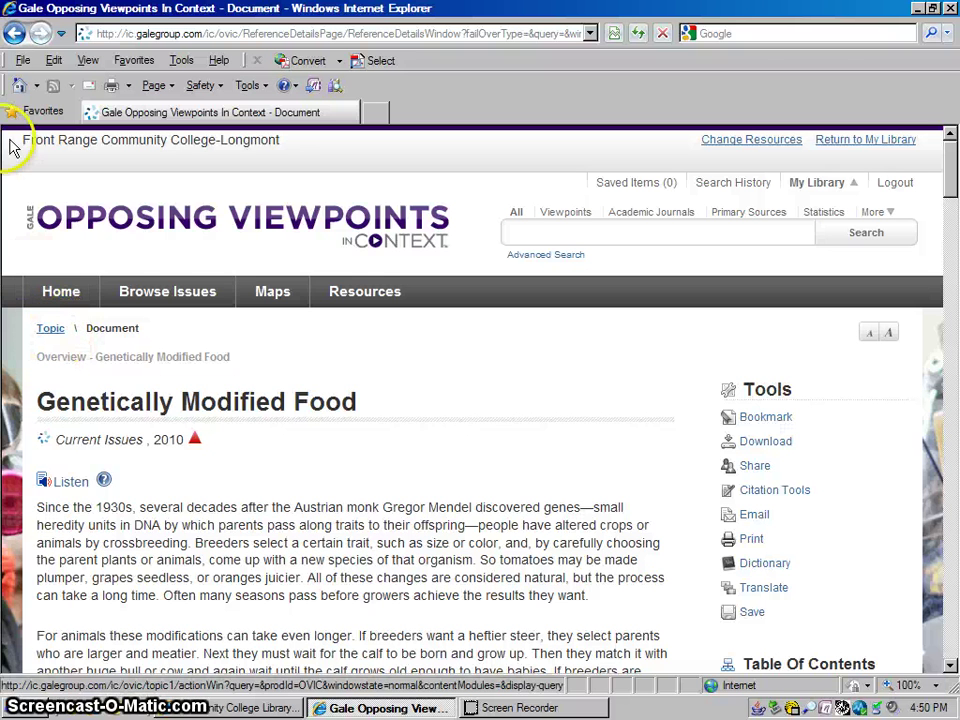
Return to the topic page and open the featured viewpoint "Genetically Modified Food Should Not Be Banned, but Carefully Monitored" to examine its introduction
left_click(49, 331)
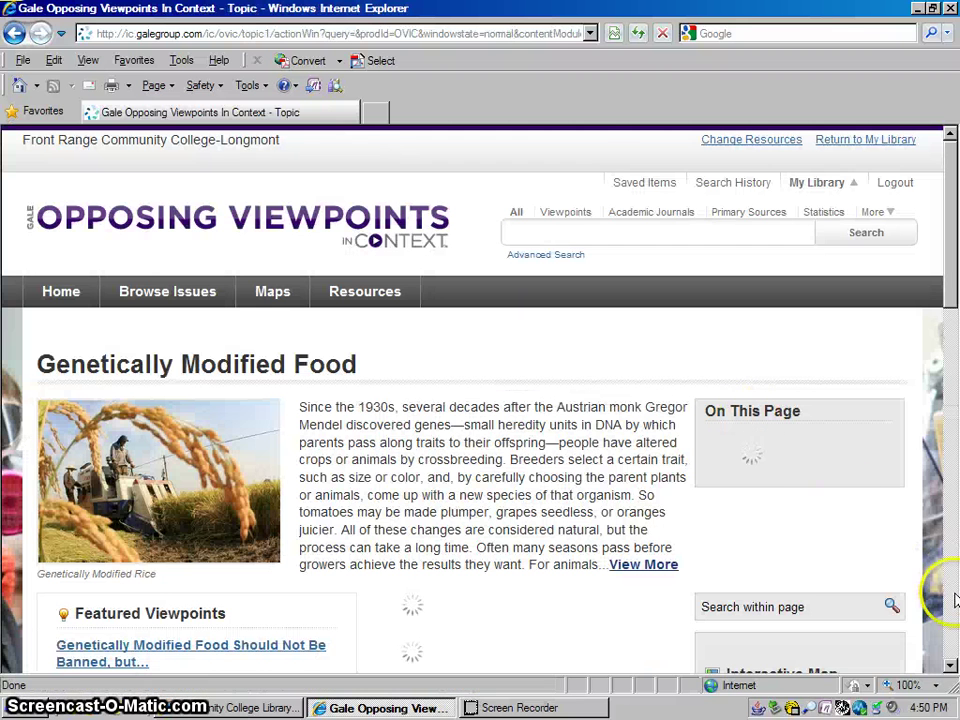
left_click(951, 665)
left_click(951, 665)
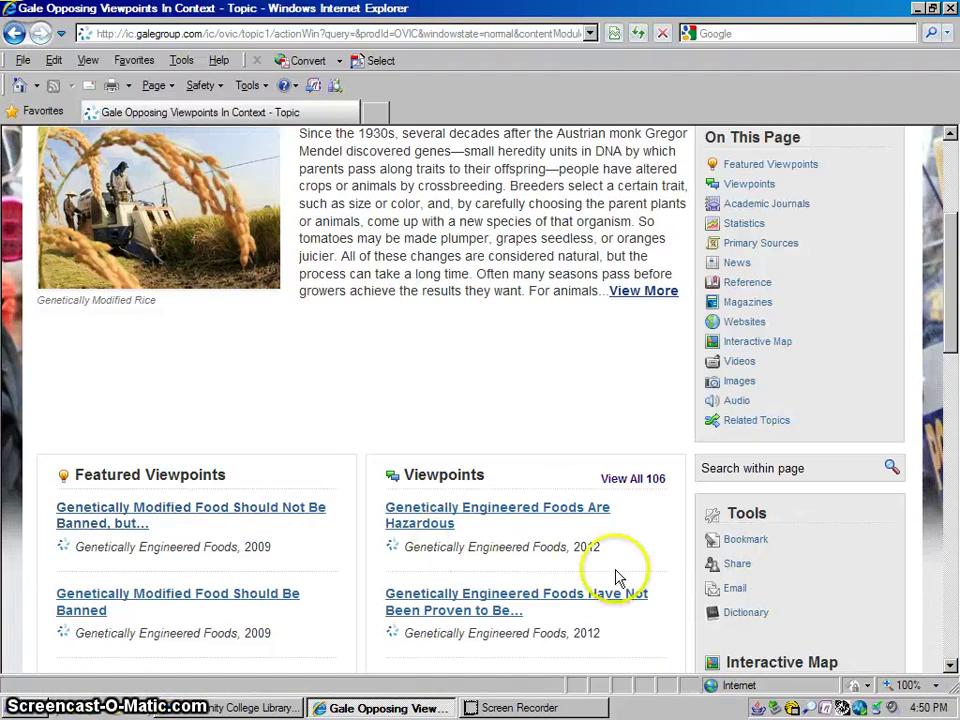
scroll(950, 670, "down", 5)
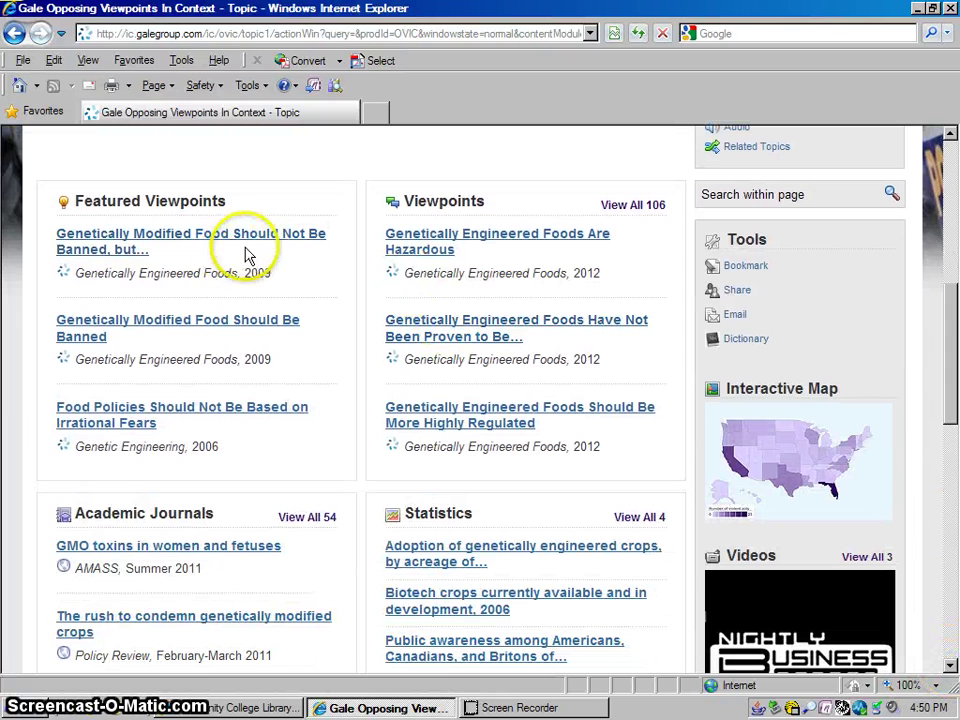
left_click(198, 243)
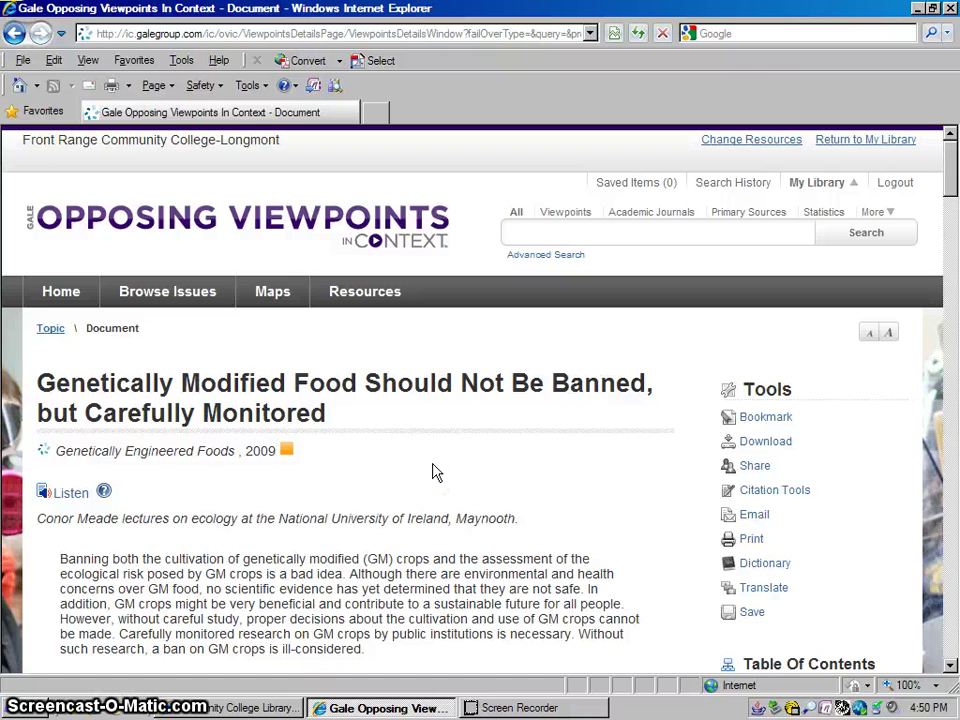
left_click(951, 666)
left_click(951, 666)
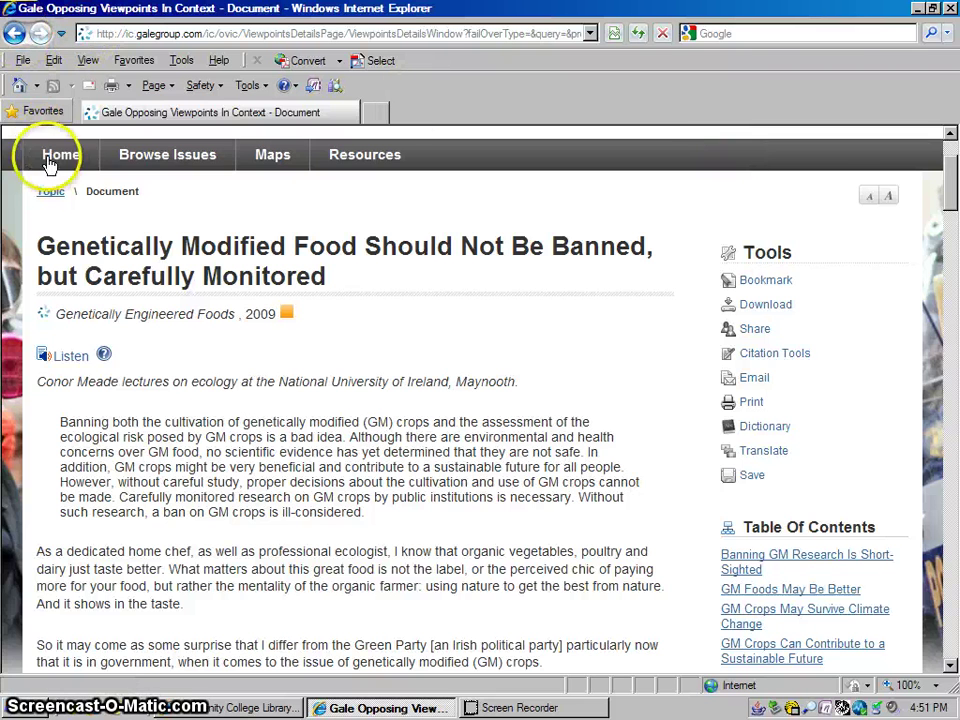
Go back to the topic page and open the featured viewpoint "Genetically Modified Food Should Be Banned" to review its summary and first argument
left_click(14, 33)
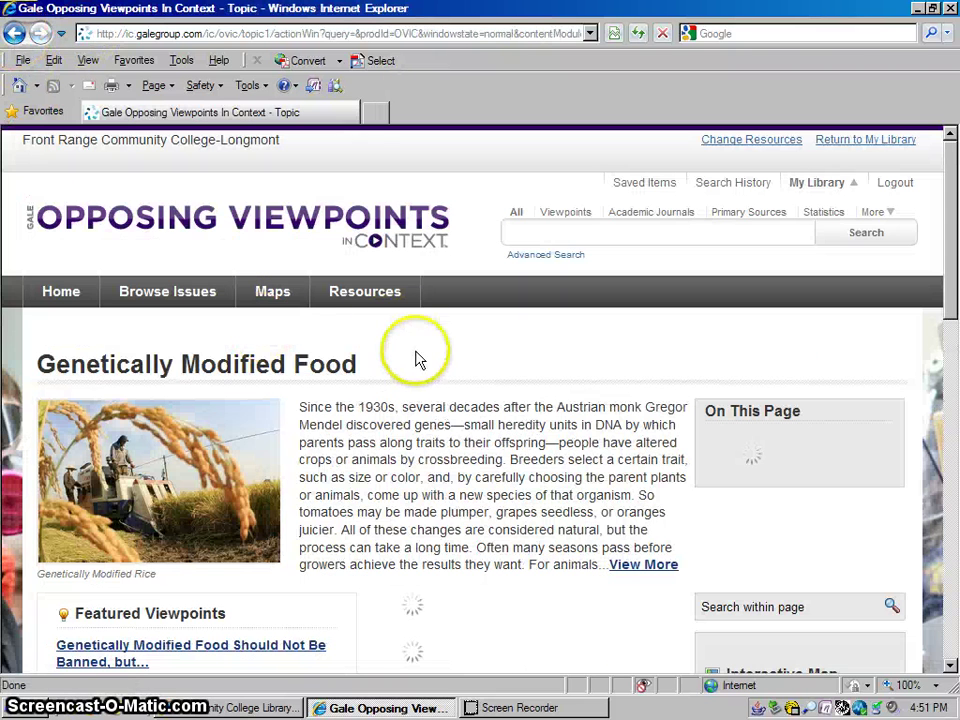
scroll(952, 665, "down", 7)
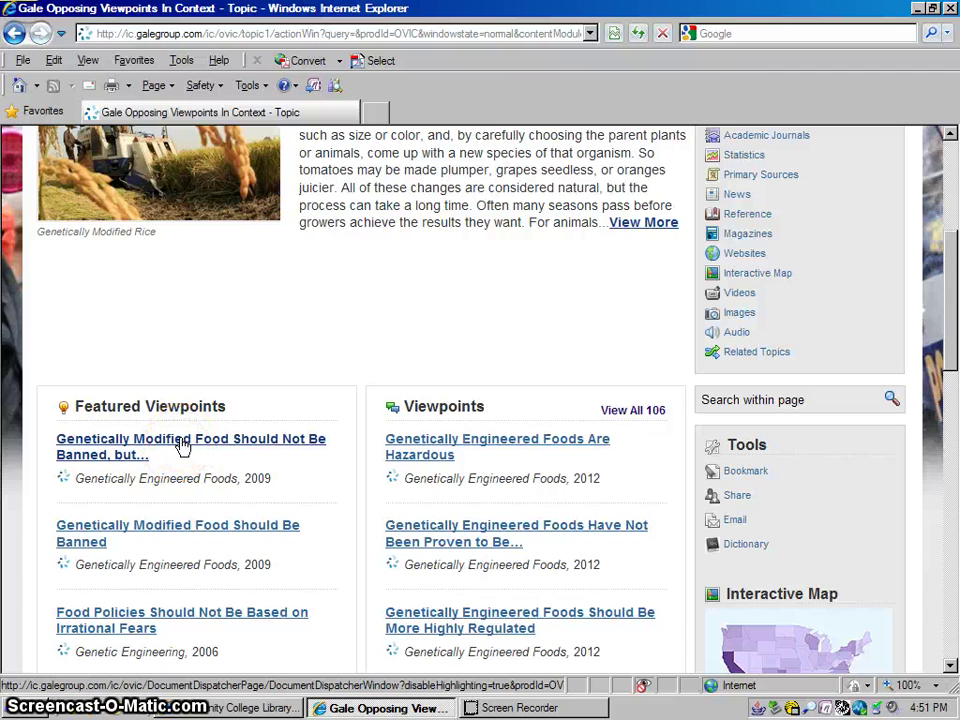
left_click(174, 532)
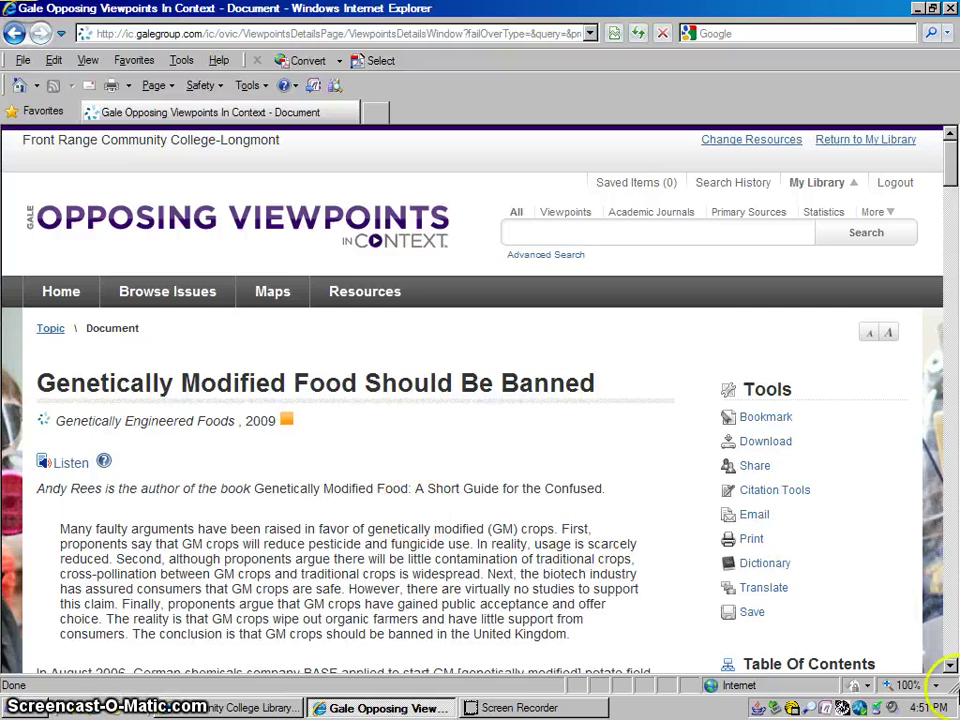
left_click(952, 667)
left_click(952, 667)
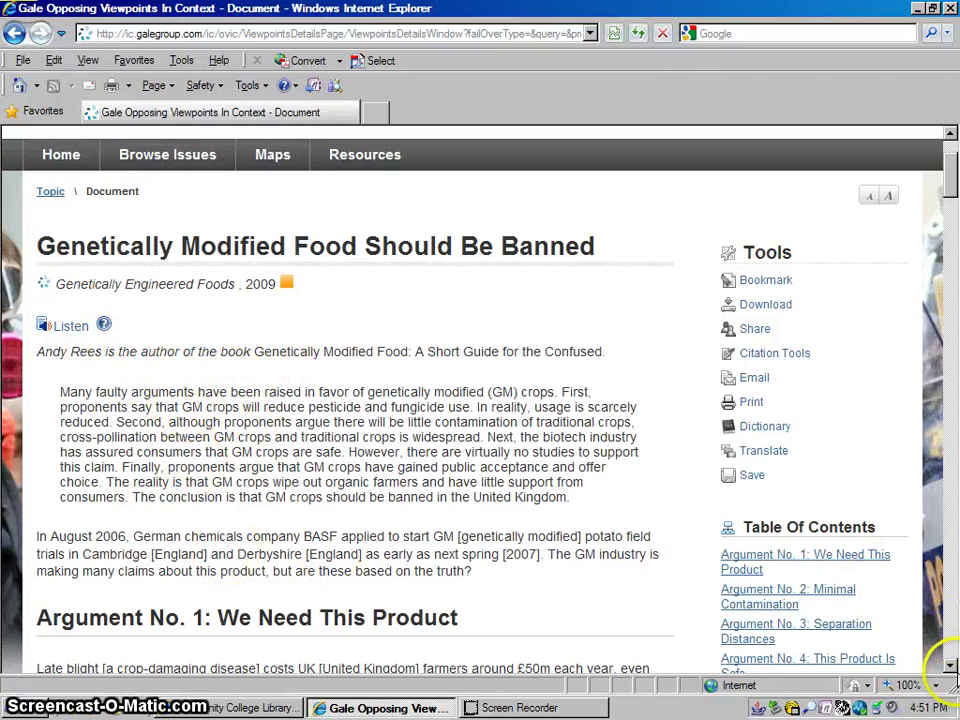
scroll(953, 680, "down", 5)
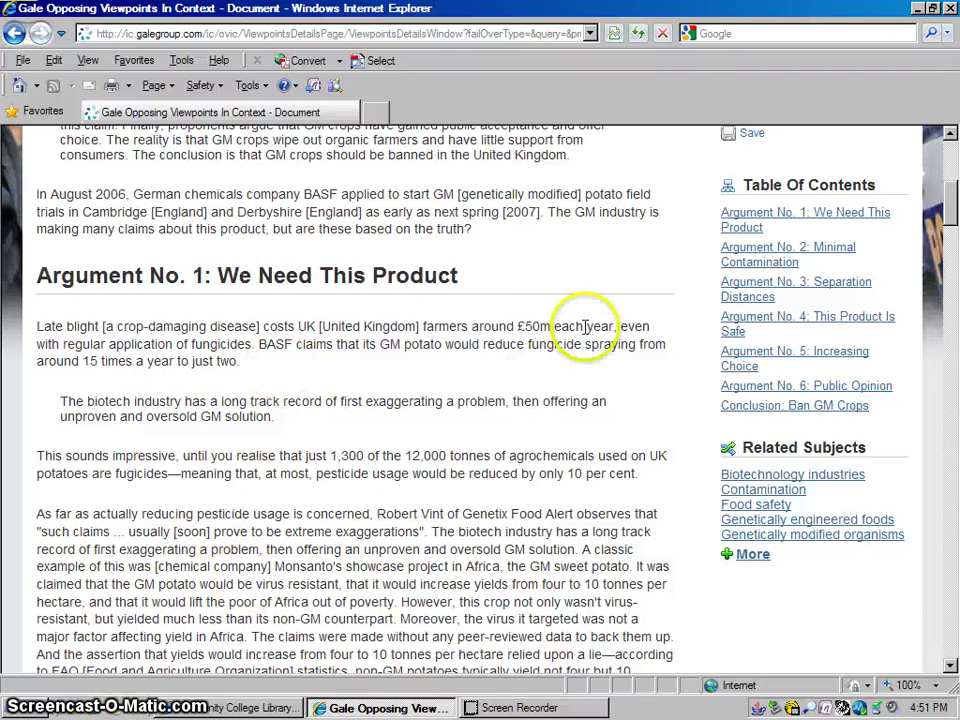
left_click_drag(953, 200, 953, 182)
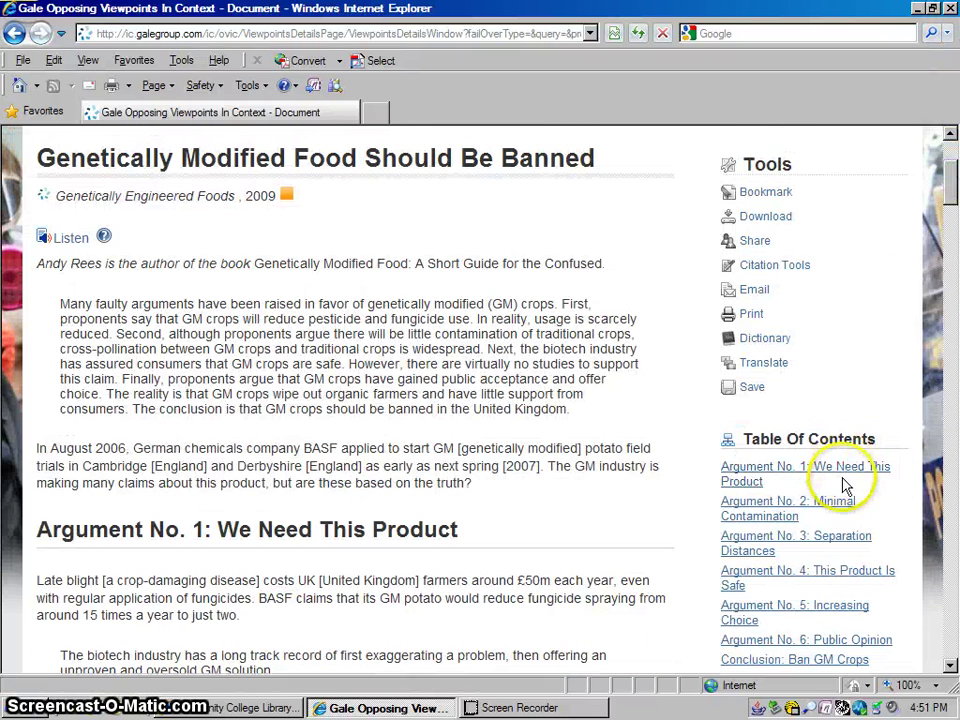
Jump to the section "Argument No. 2: Minimal Contamination" using the article's table of contents
left_click(838, 508)
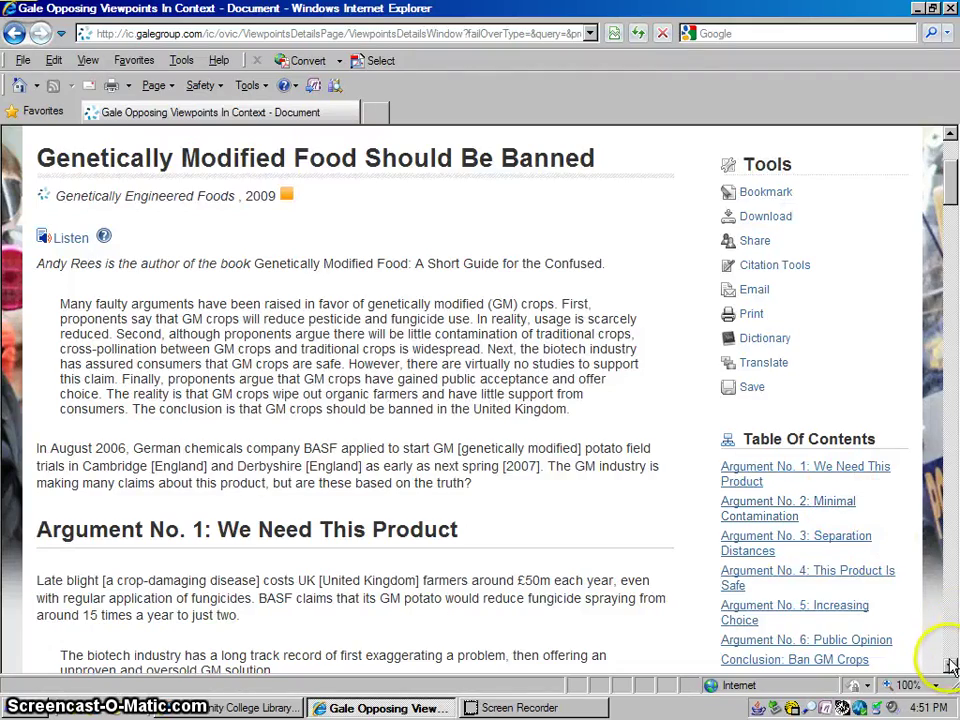
left_click(950, 667)
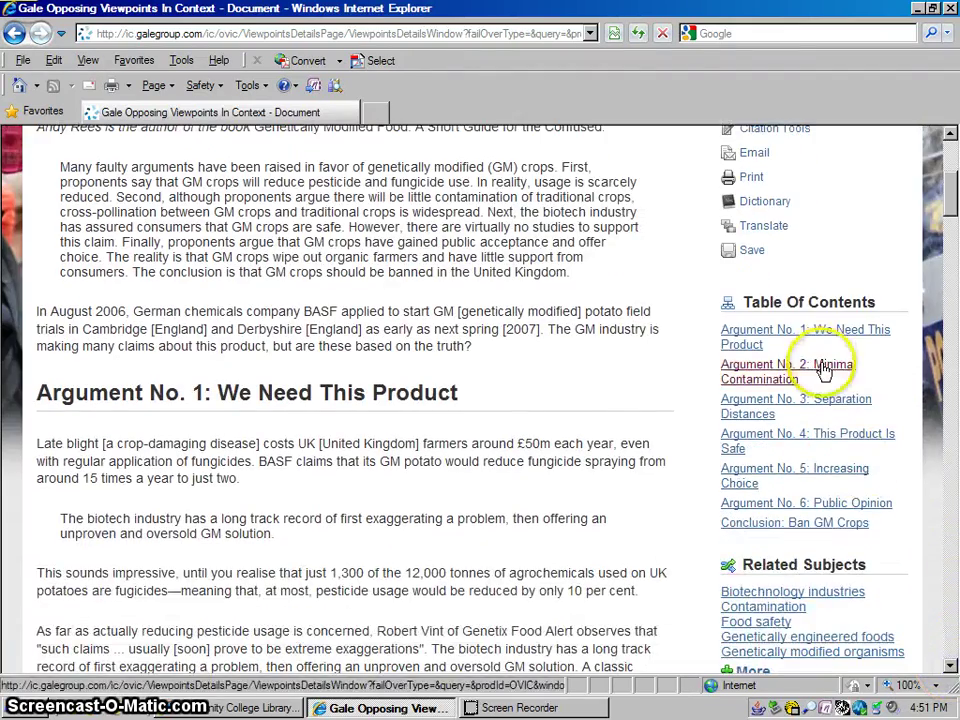
left_click(823, 370)
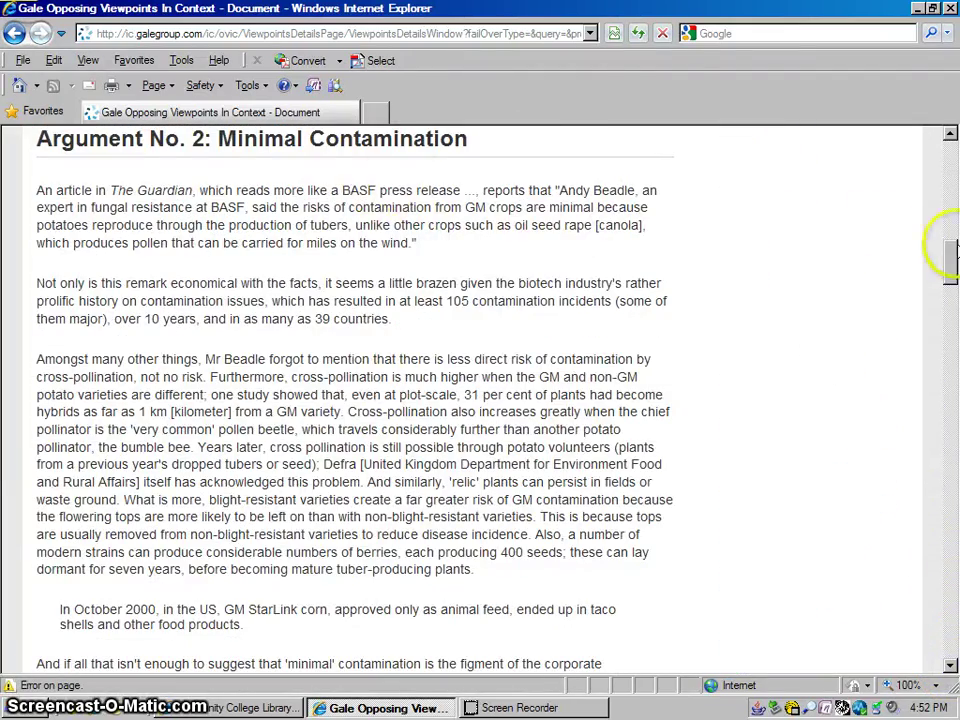
Generate an MLA 7th Edition citation for the article "Genetically Modified Food Should Be Banned" and open the downloaded citation file
left_click_drag(943, 257, 950, 180)
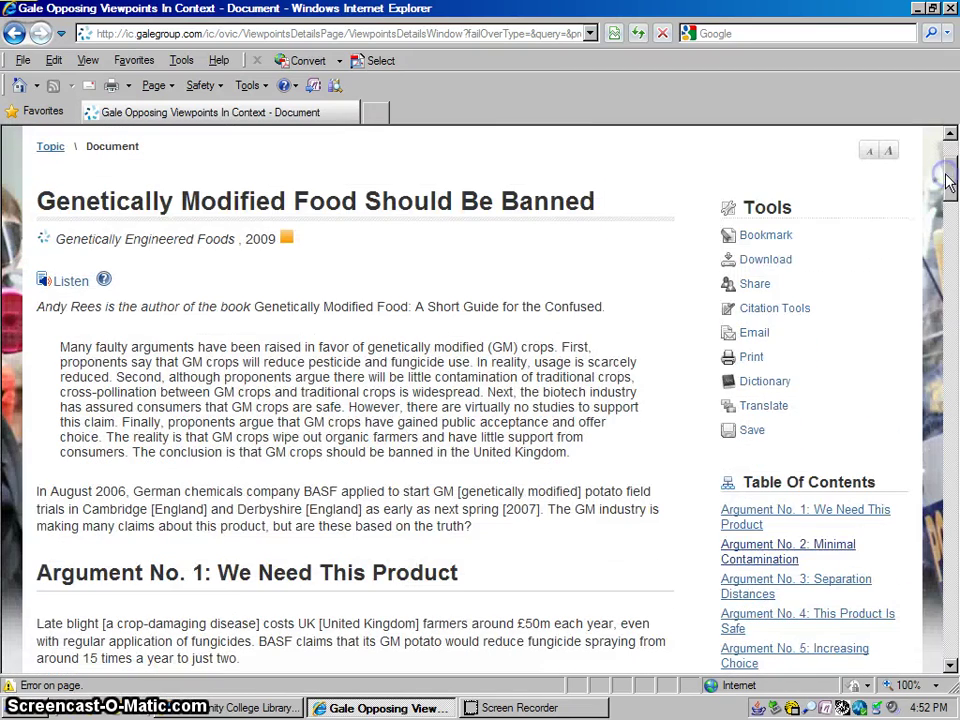
left_click(792, 313)
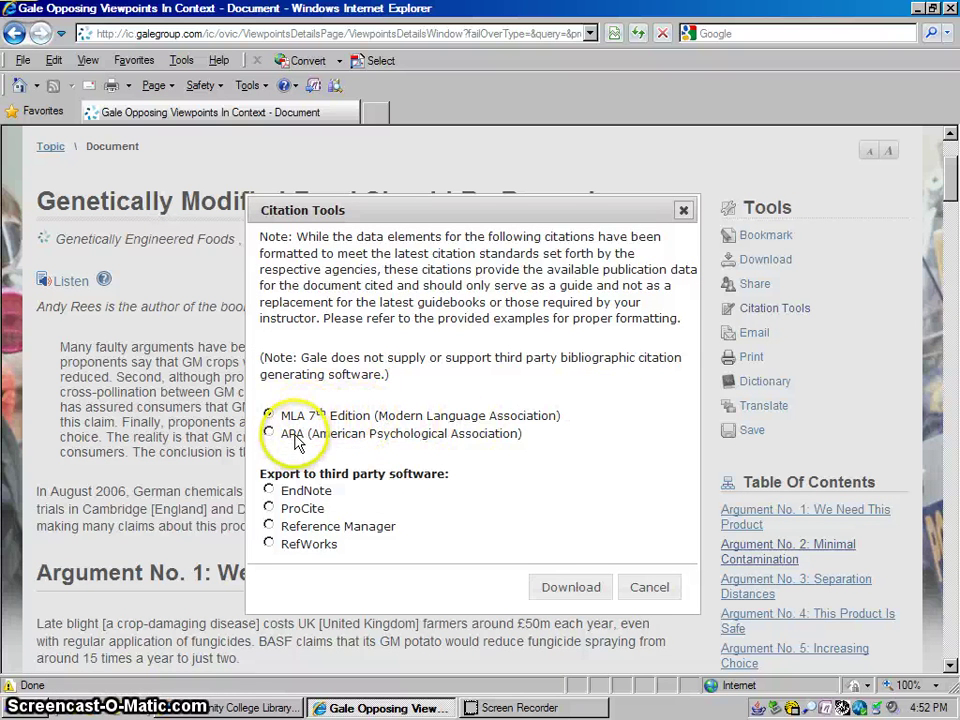
left_click(565, 590)
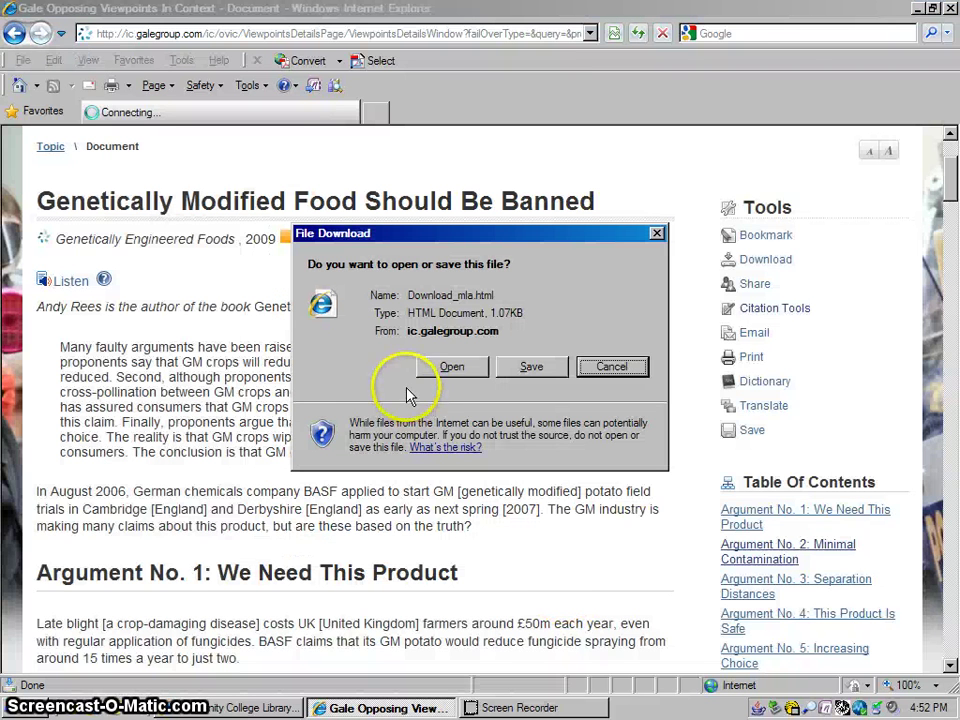
left_click(449, 367)
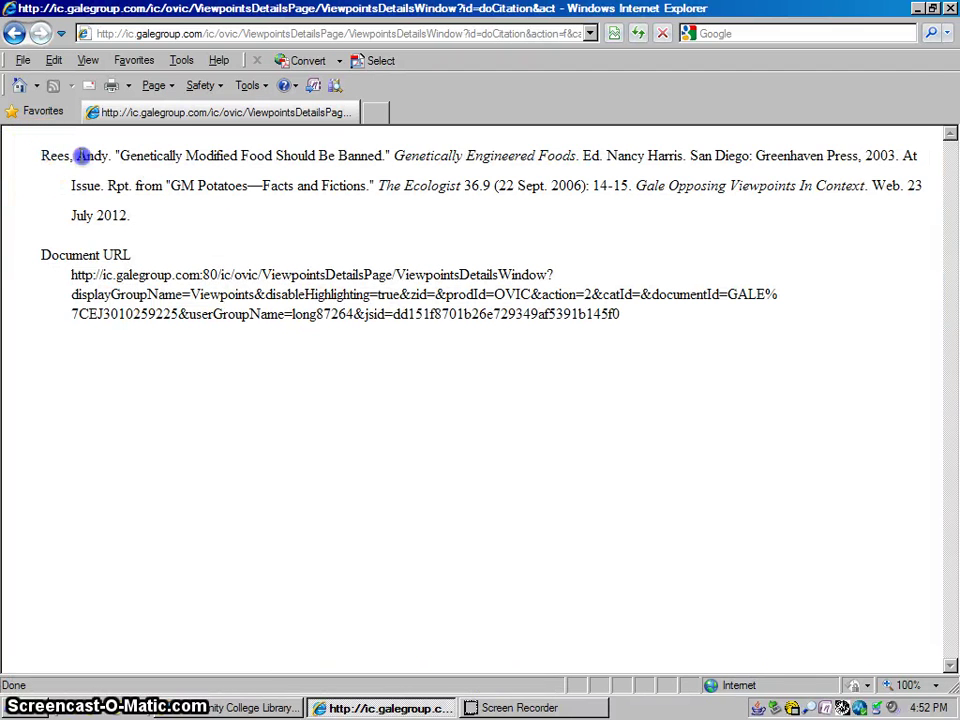
Copy the complete citation text, leaving out the document URL
left_click_drag(41, 155, 182, 214)
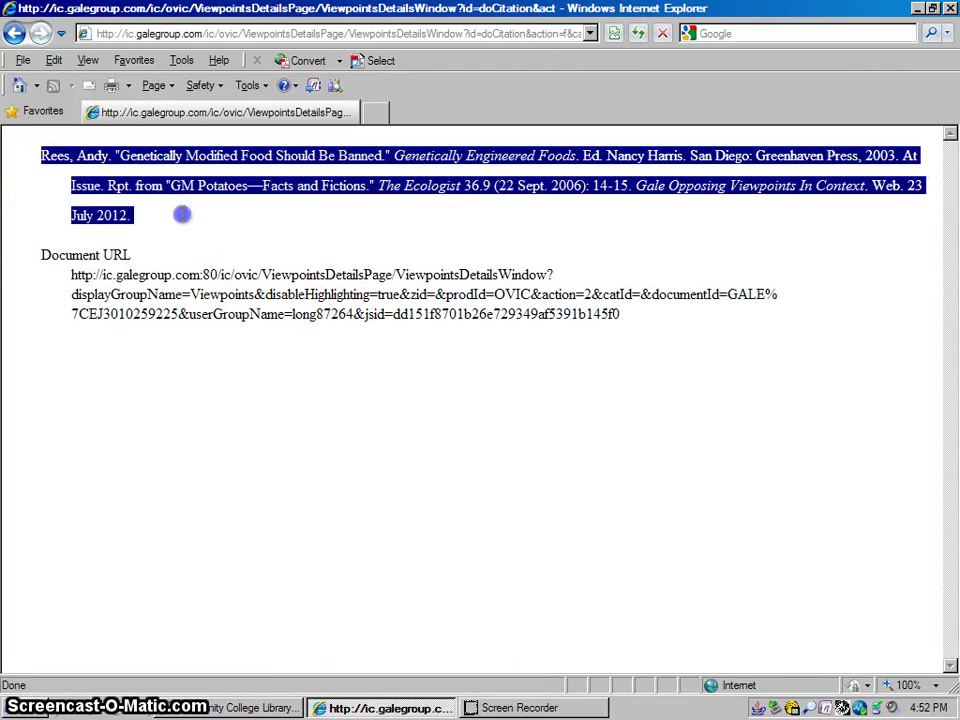
right_click(170, 160)
left_click(214, 187)
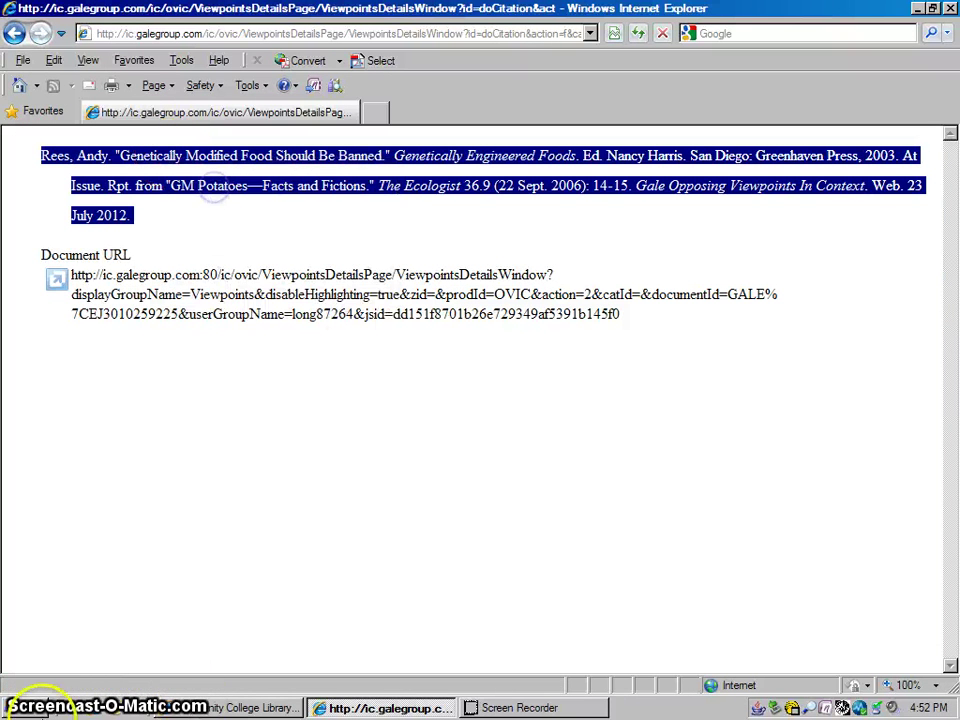
Open Microsoft Word 2007 and create a centered "Works Cited" heading in the blank document
left_click(38, 712)
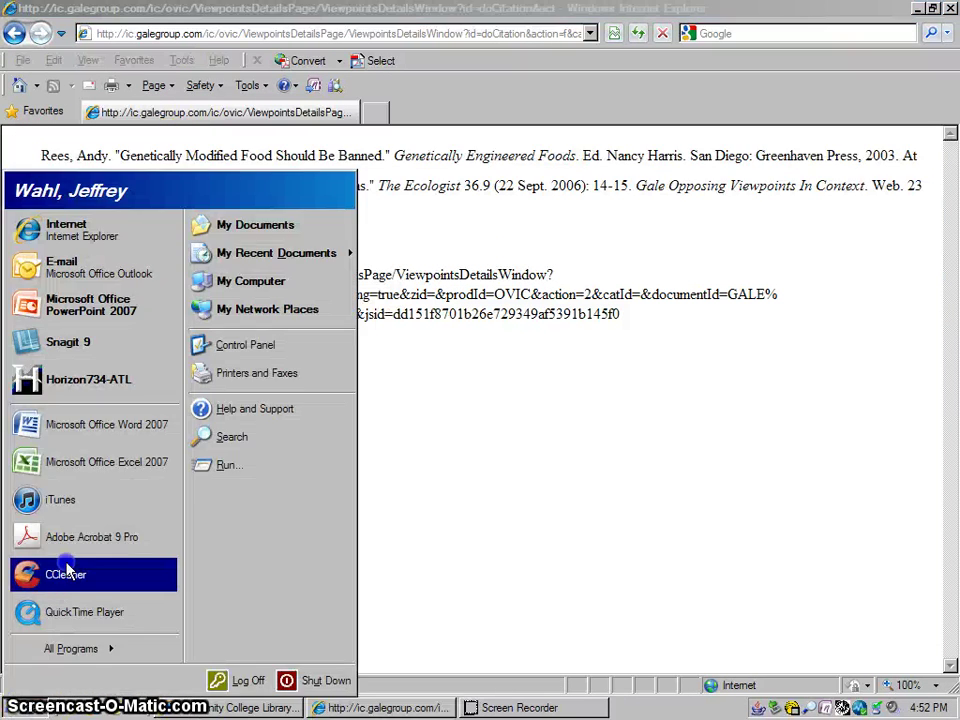
left_click(78, 442)
left_click(193, 443)
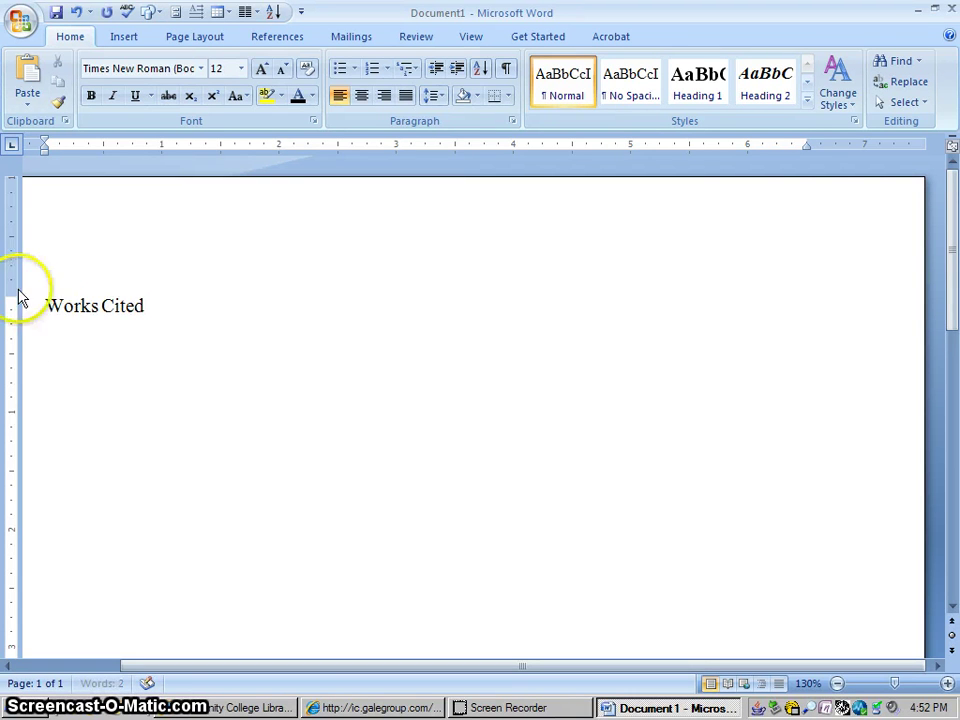
left_click_drag(46, 305, 184, 305)
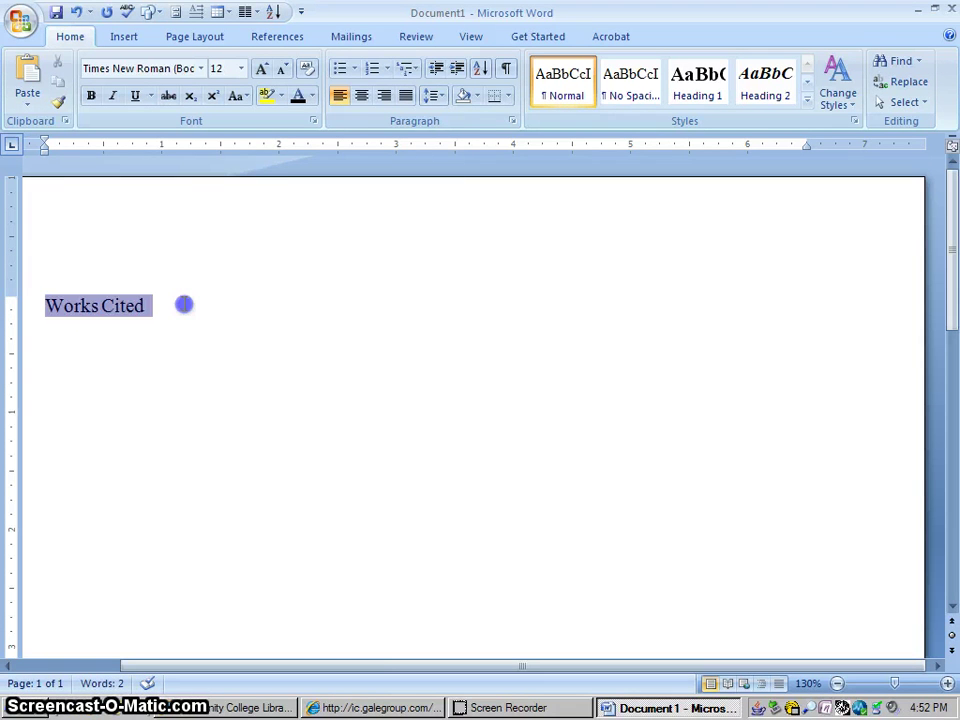
left_click(361, 95)
left_click_drag(335, 668, 154, 611)
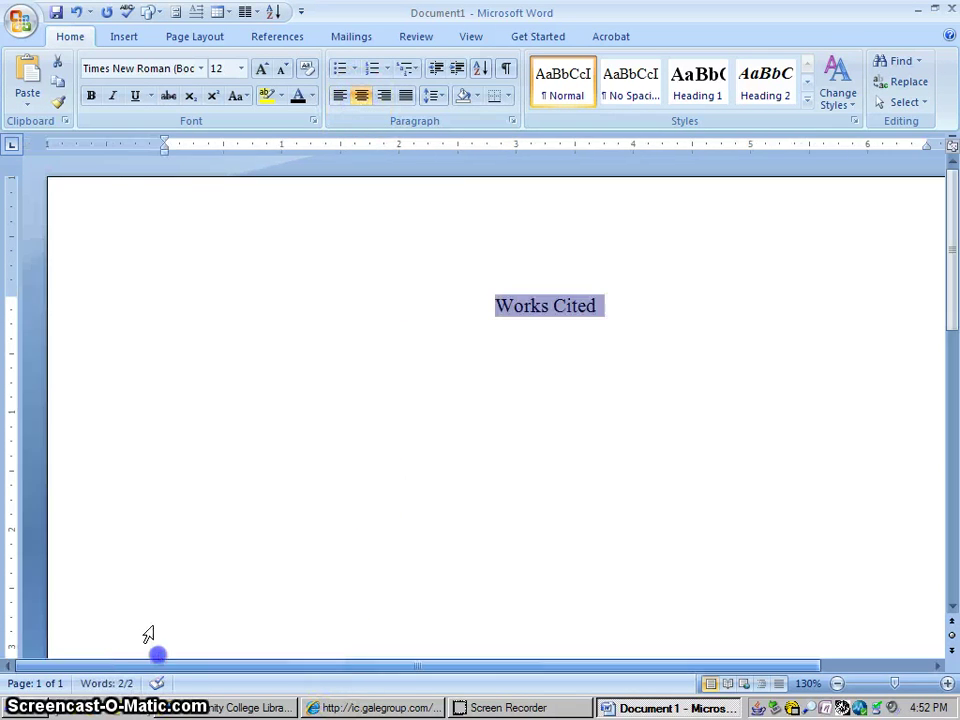
Paste the copied citation on the line below the "Works Cited" heading
left_click(193, 450)
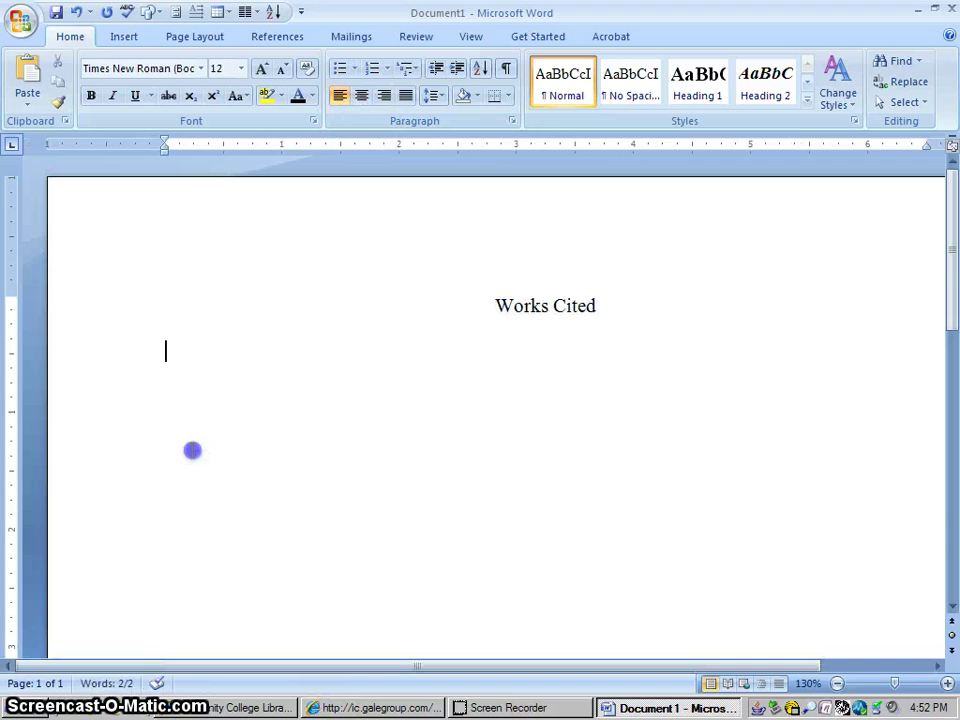
key("ctrl+v")
left_click(205, 370)
Format the pasted citation with a 0" left indent, a 0.5" hanging indent and double line spacing
left_click_drag(206, 372, 646, 462)
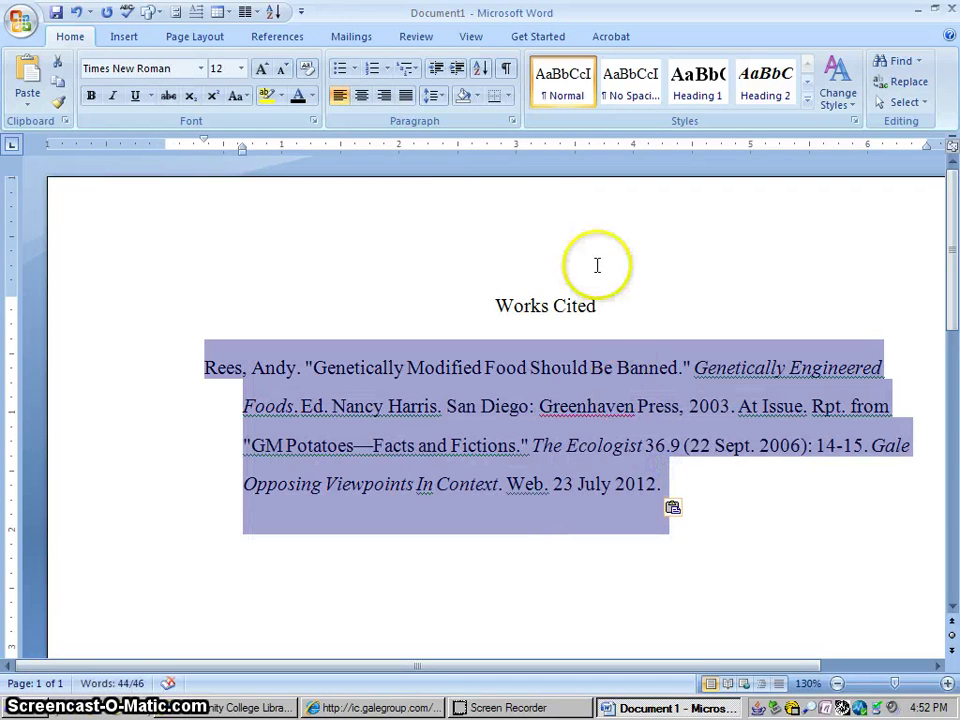
left_click(511, 122)
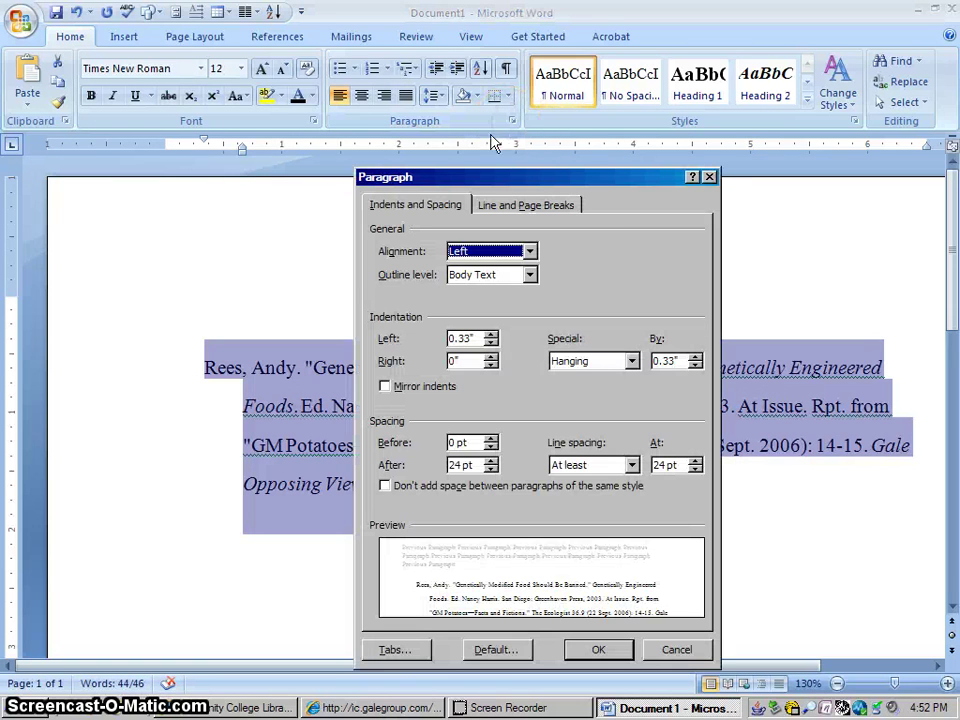
left_click(492, 346)
left_click(492, 346)
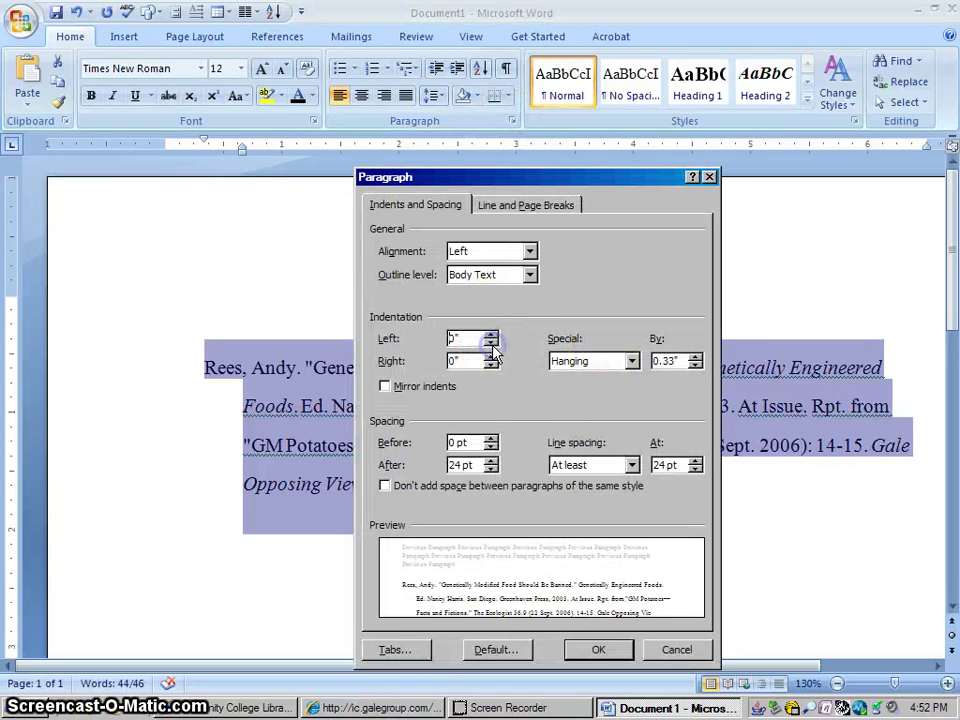
left_click(695, 356)
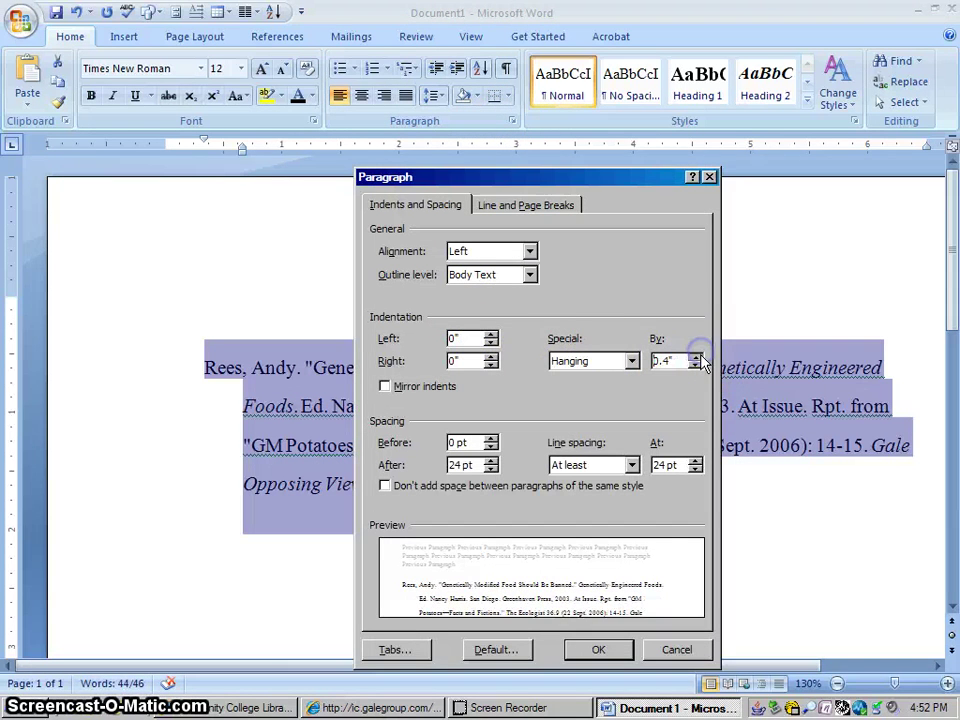
left_click(630, 466)
left_click(580, 504)
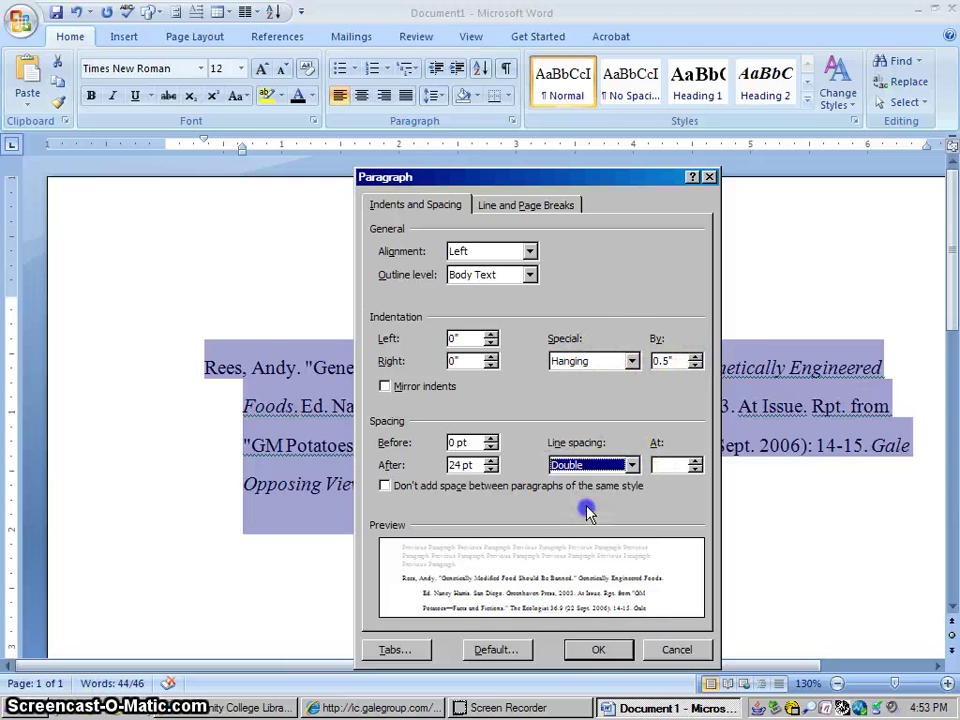
left_click(594, 650)
left_click(664, 516)
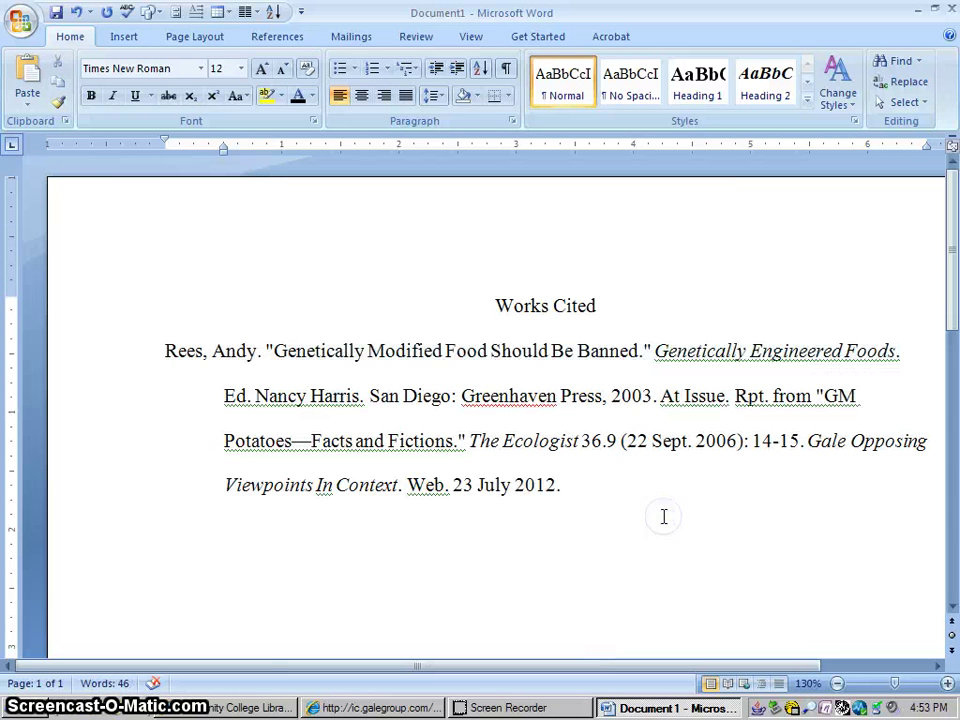
Switch back to Internet Explorer and return from the citation through the article to its topic page
left_click(918, 14)
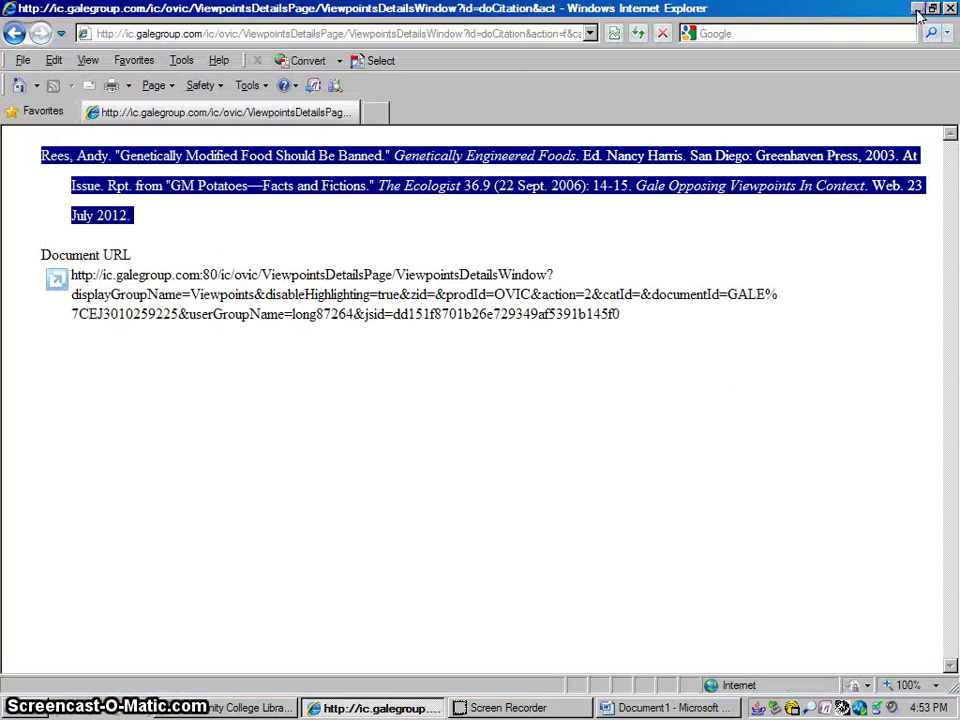
left_click(14, 35)
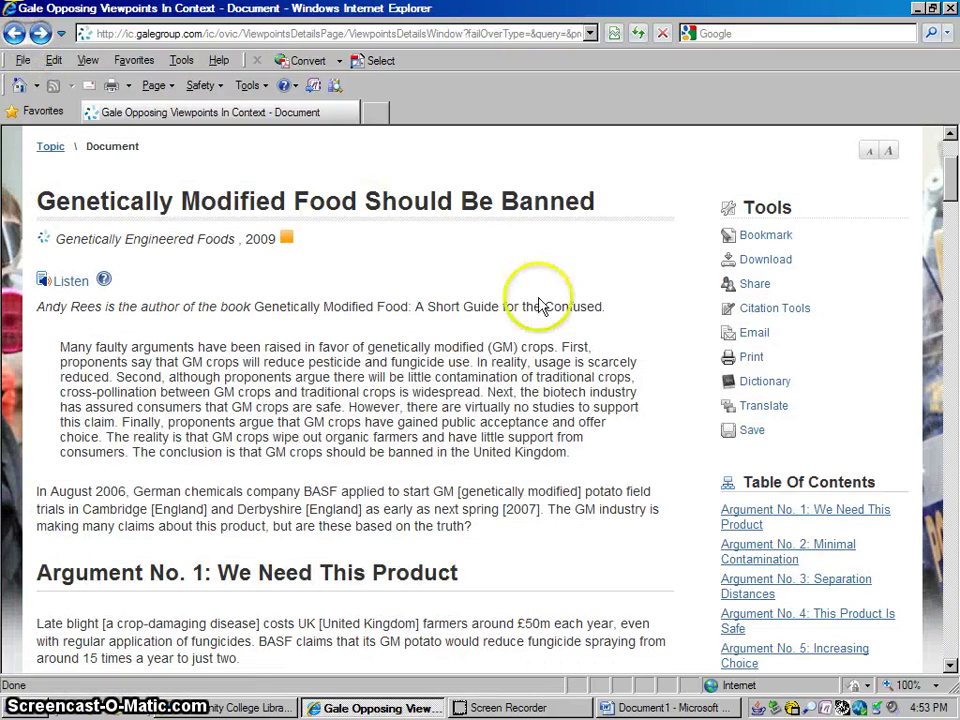
left_click_drag(951, 175, 951, 152)
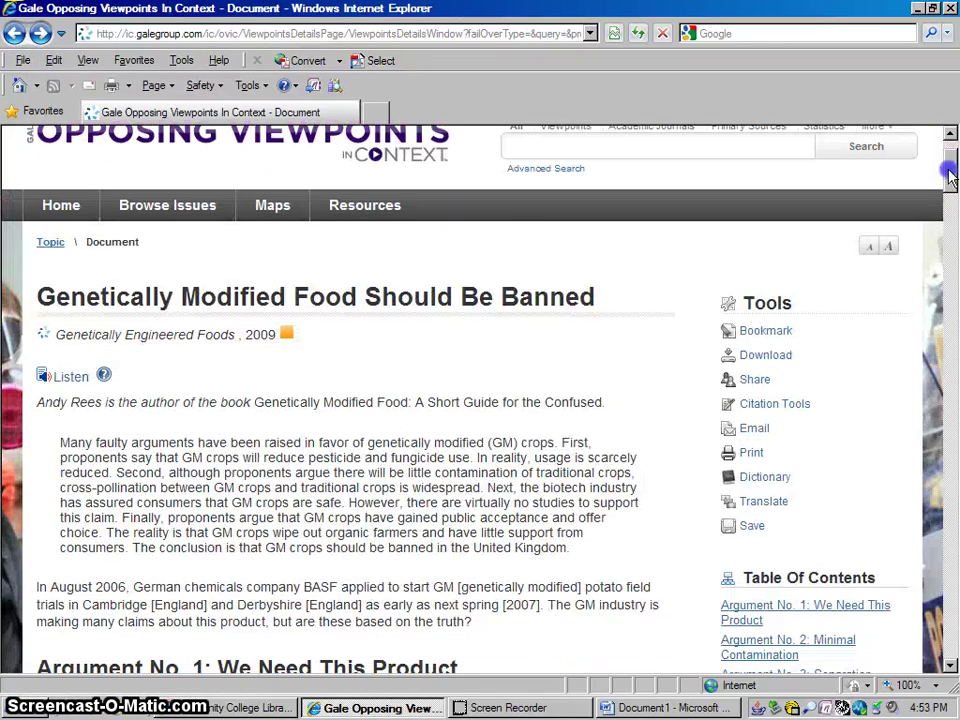
left_click(14, 36)
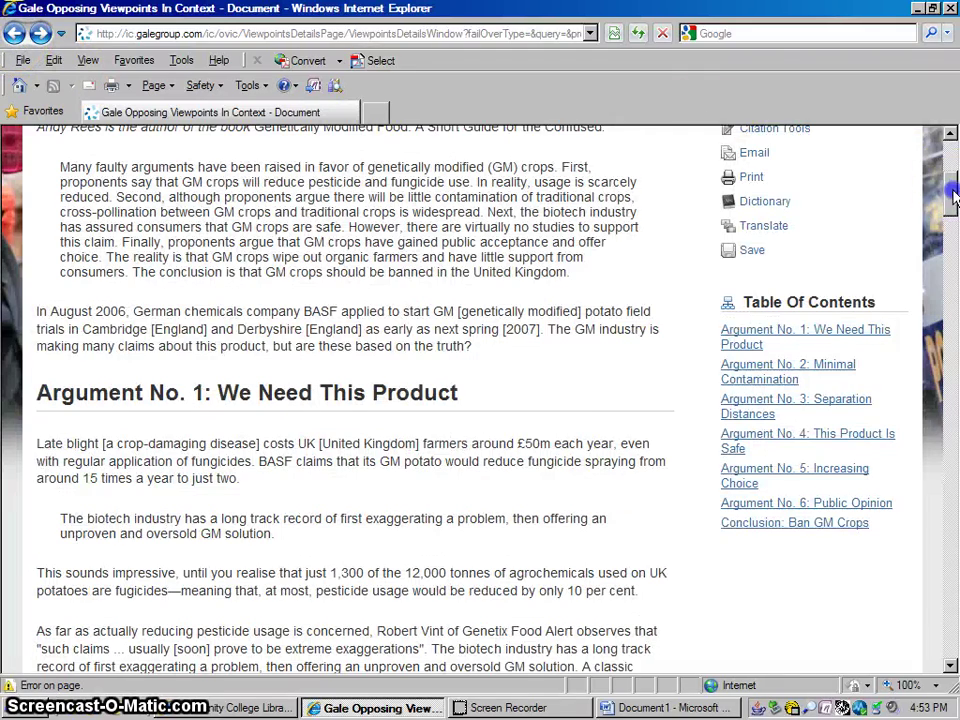
left_click_drag(953, 180, 953, 155)
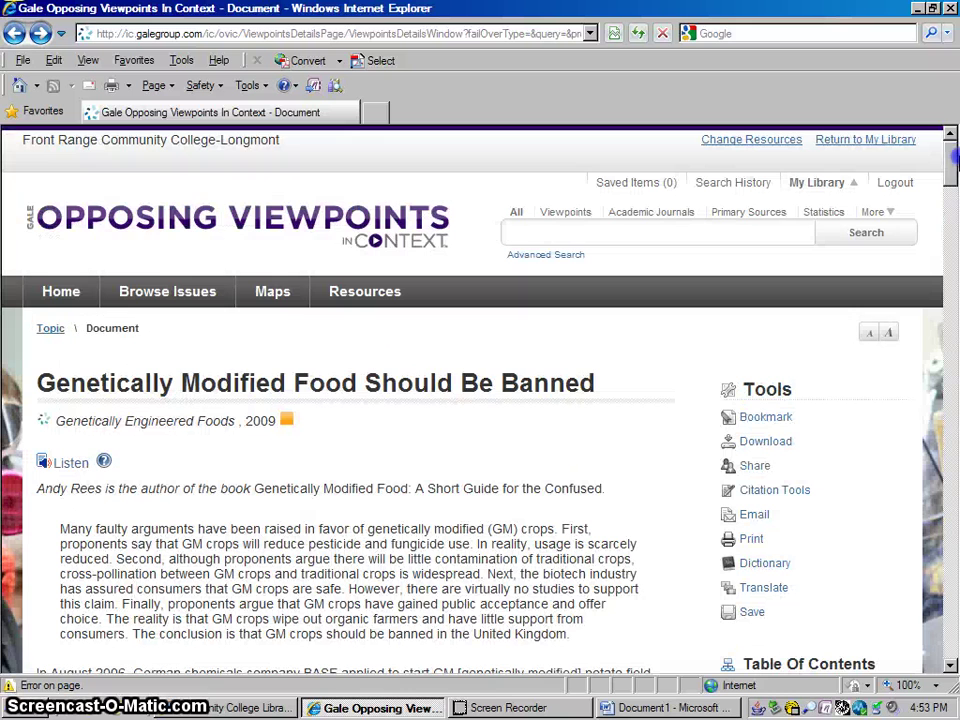
left_click(50, 330)
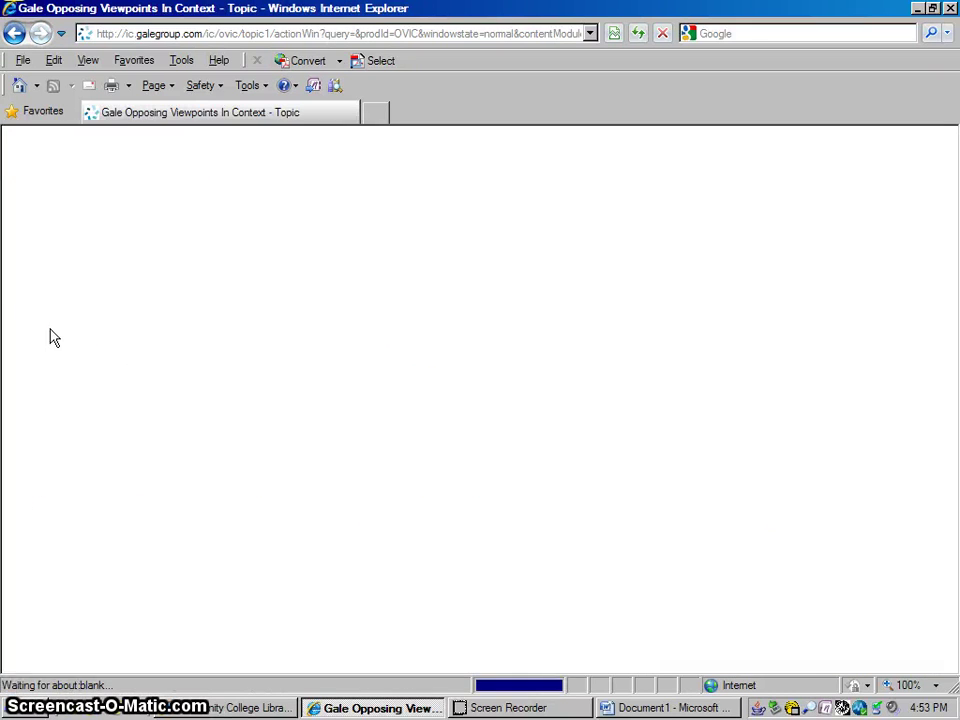
Open the full list of viewpoints on the topic and look through its first essays
scroll(950, 672, "down", 3)
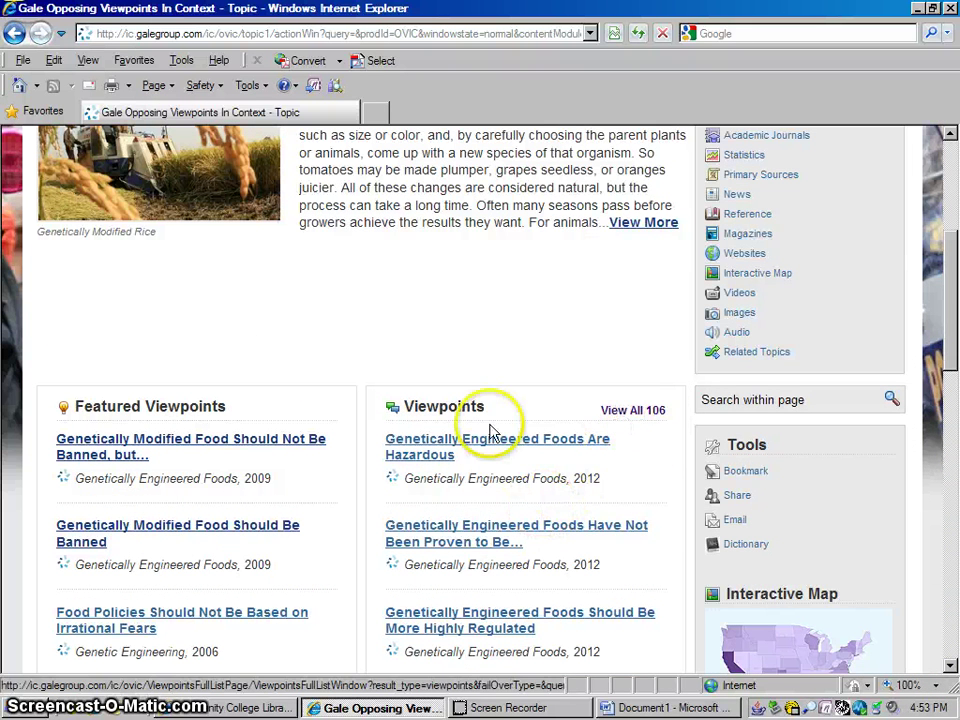
left_click(643, 414)
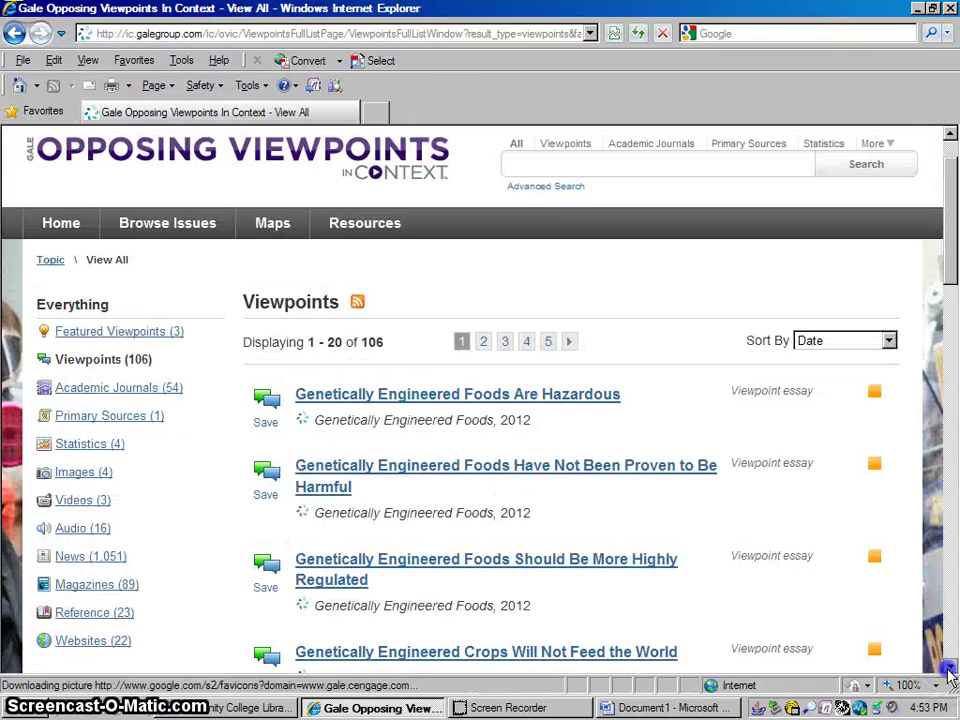
left_click_drag(950, 677, 950, 676)
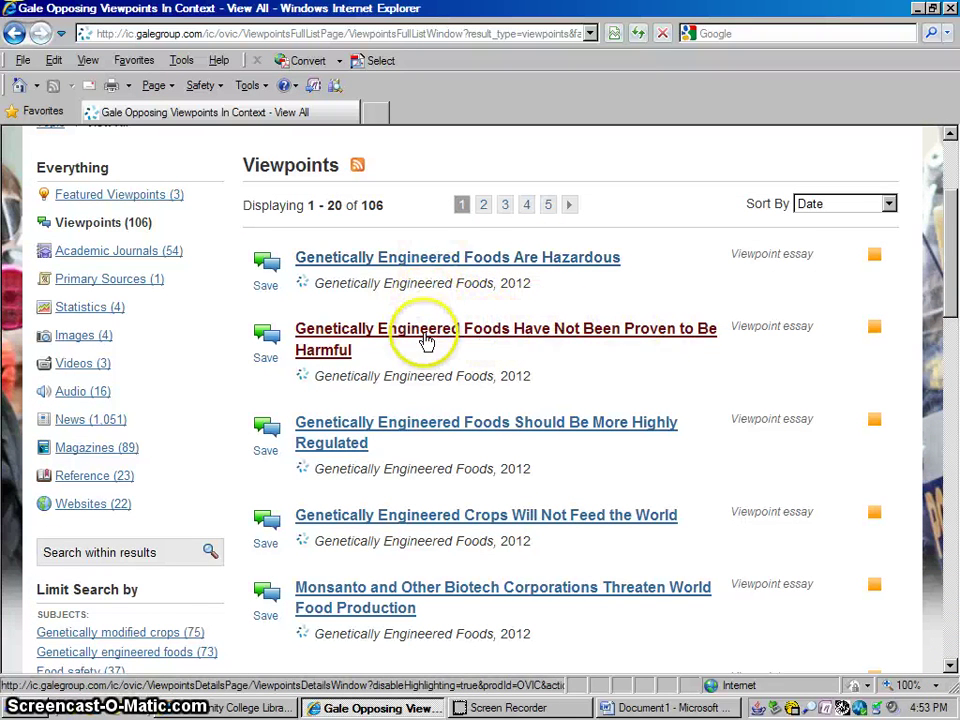
left_click_drag(955, 225, 955, 205)
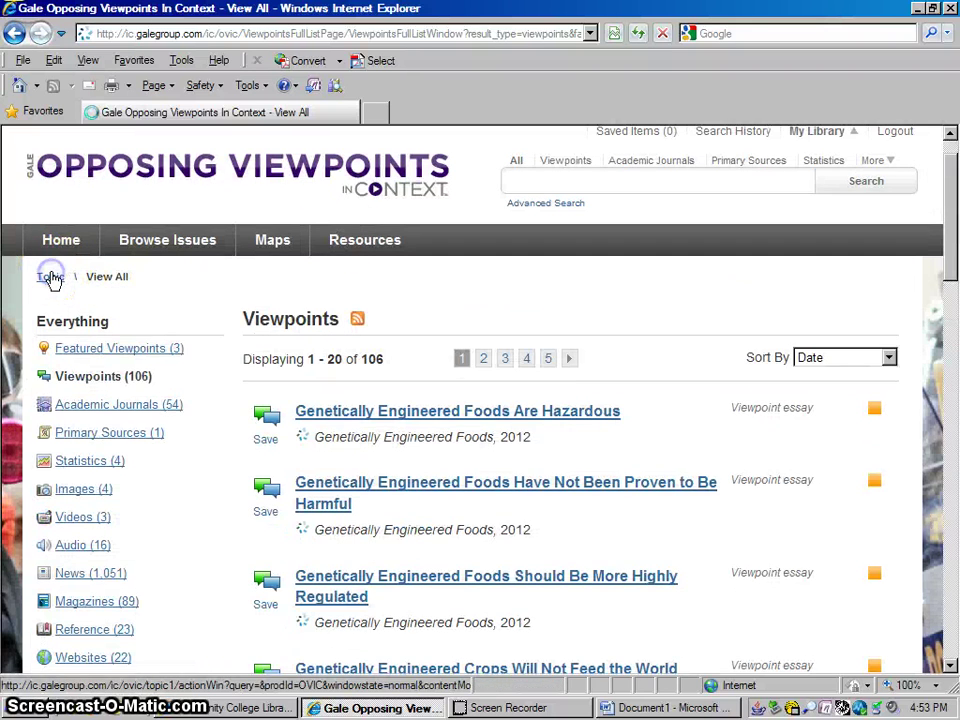
Return to the topic page and look over its academic journals, statistics, news, interactive map and videos sections
left_click(50, 278)
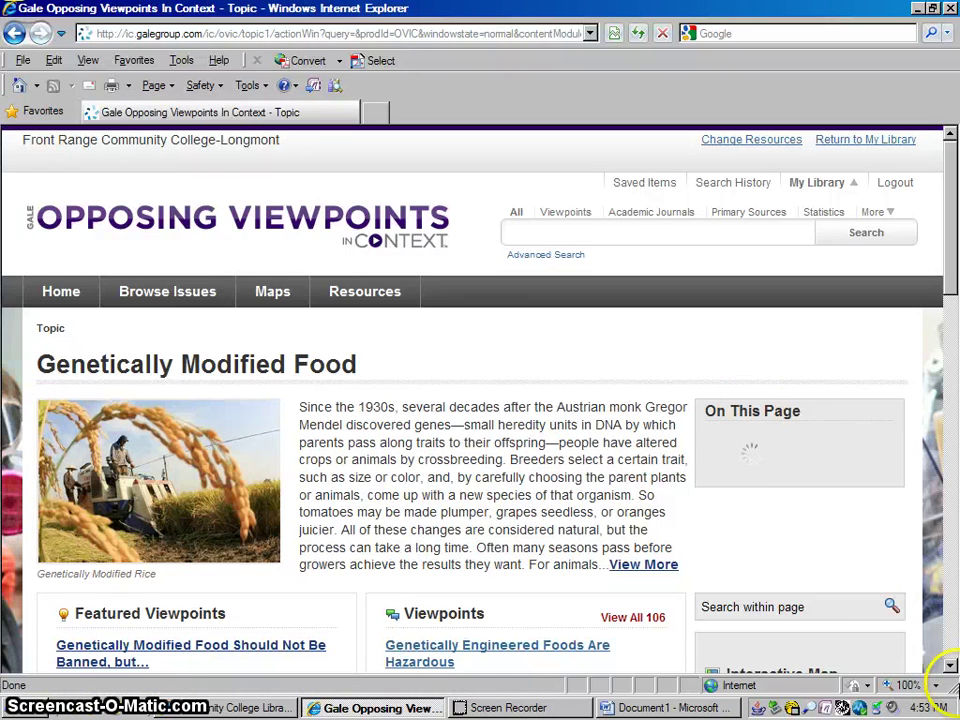
scroll(953, 668, "down", 4)
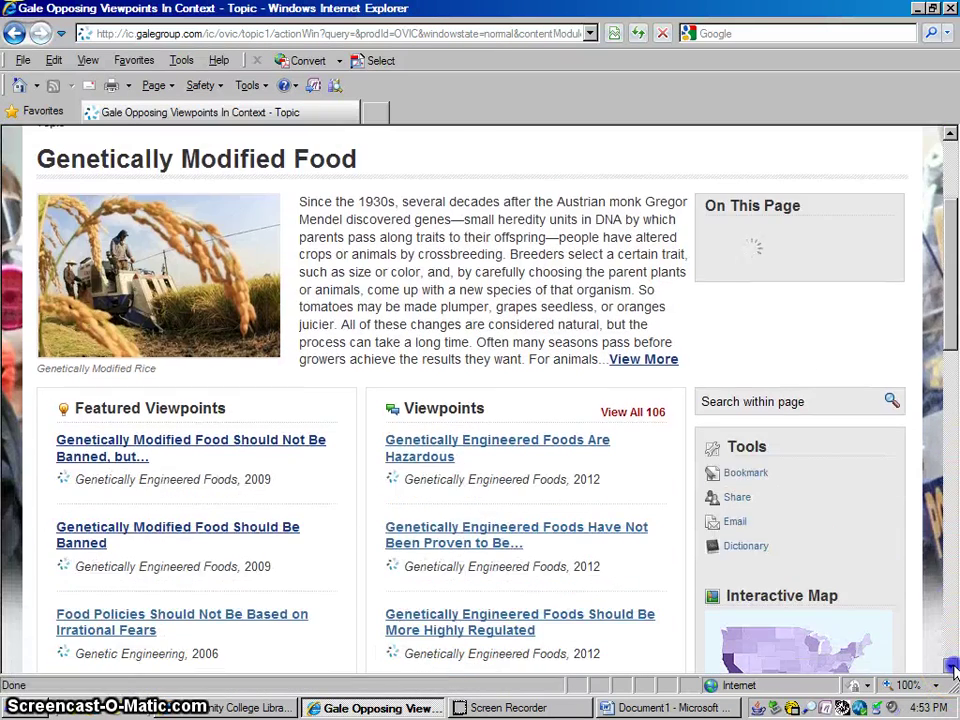
scroll(953, 668, "down", 3)
scroll(953, 668, "down", 6)
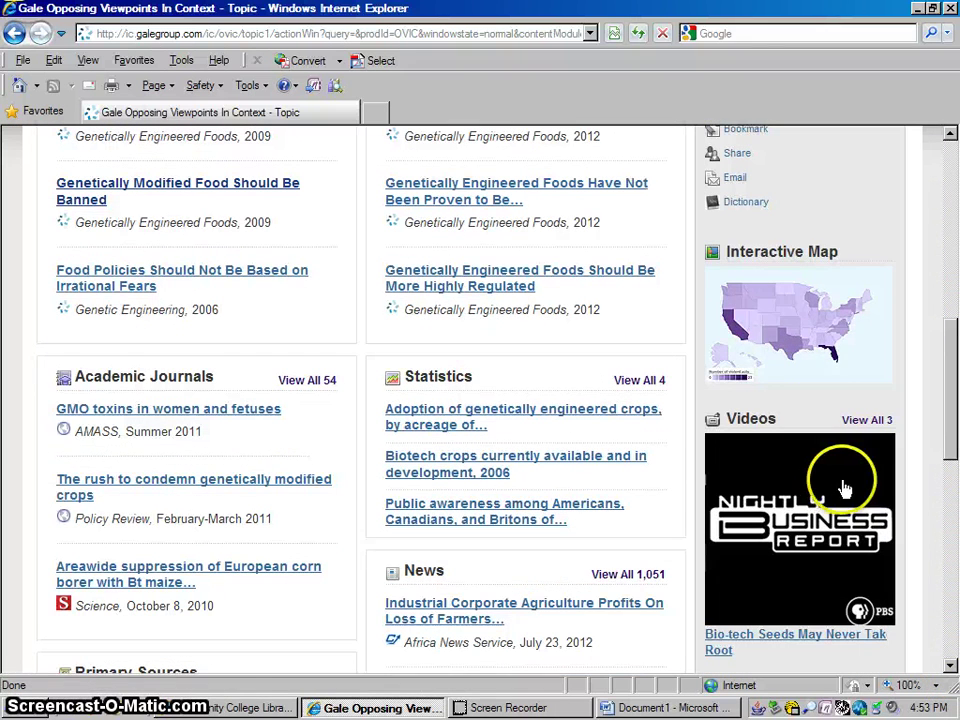
Open the topic's interactive map and examine the Year 2000 genetically engineered soybean percentages for individual states
left_click(783, 332)
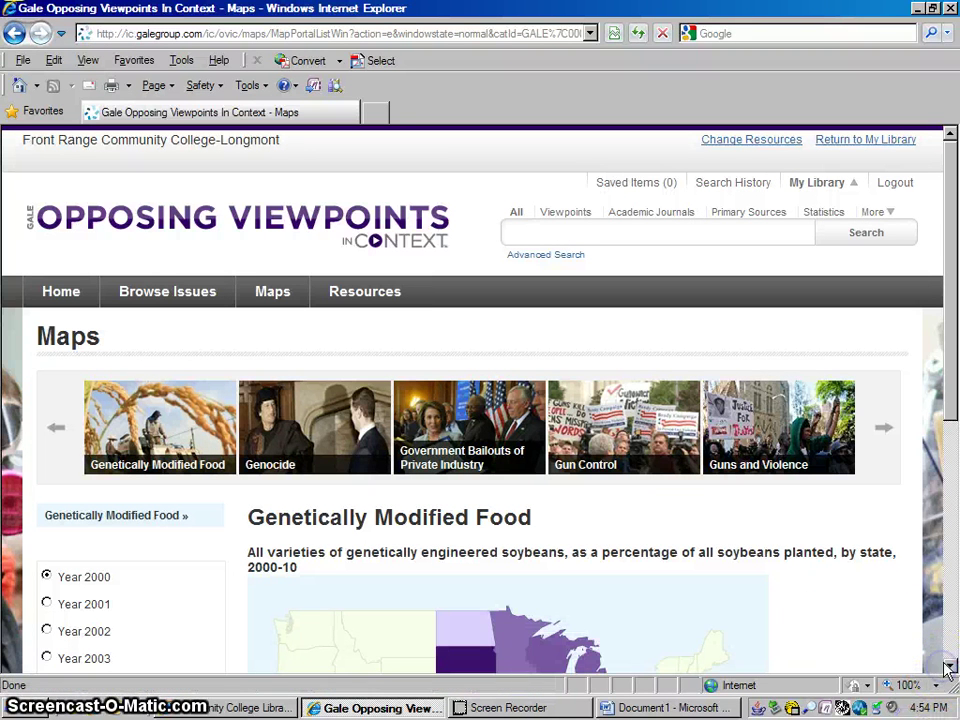
scroll(950, 668, "down", 5)
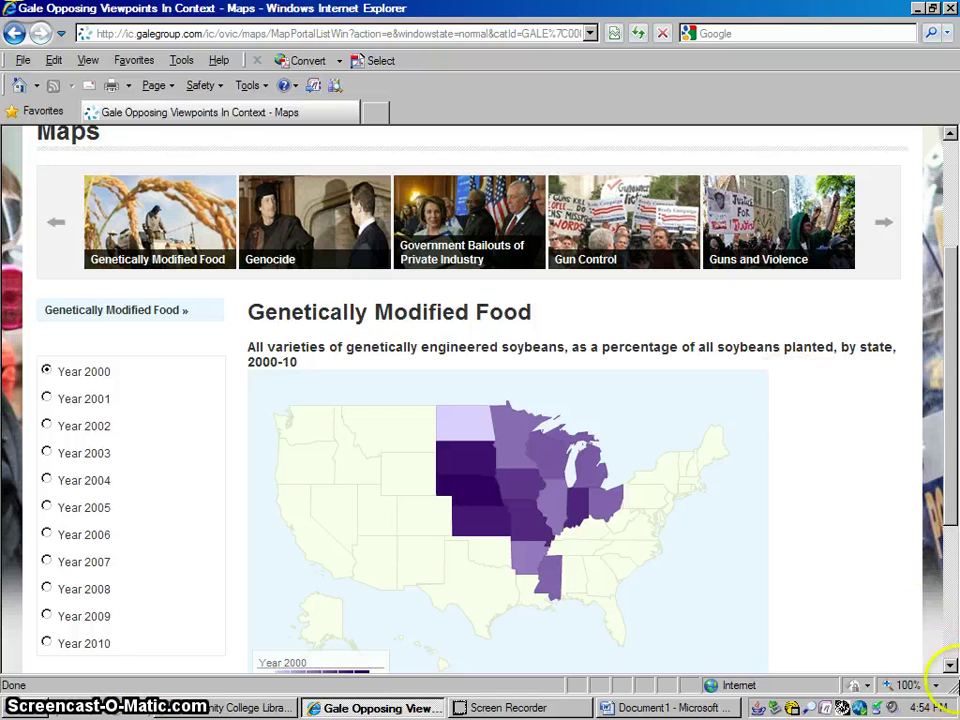
left_click(950, 665)
left_click(950, 665)
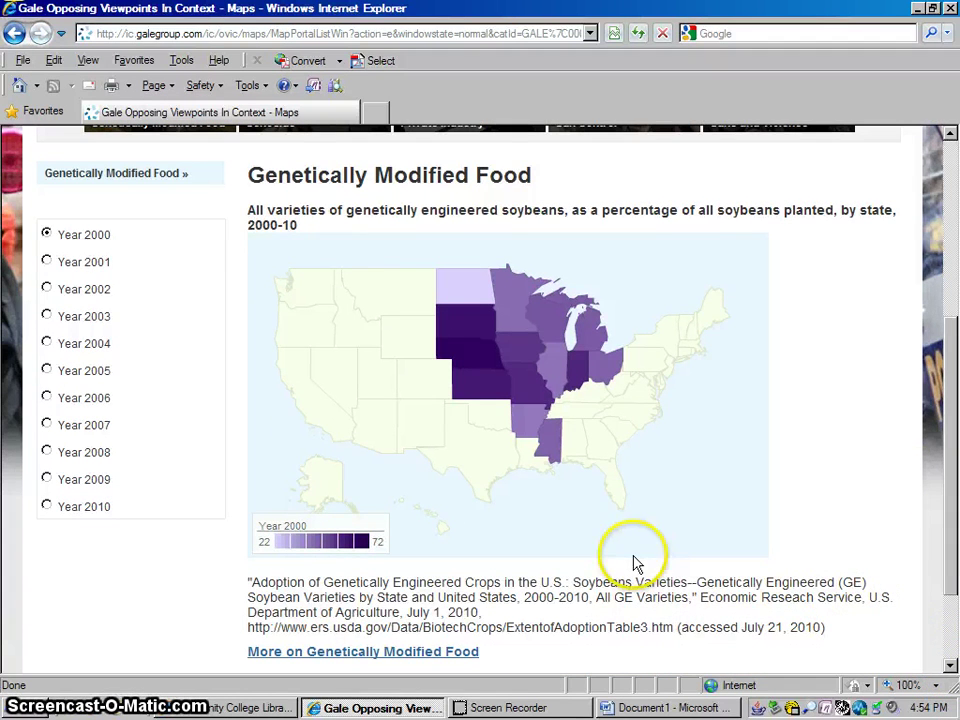
mouse_move(458, 360)
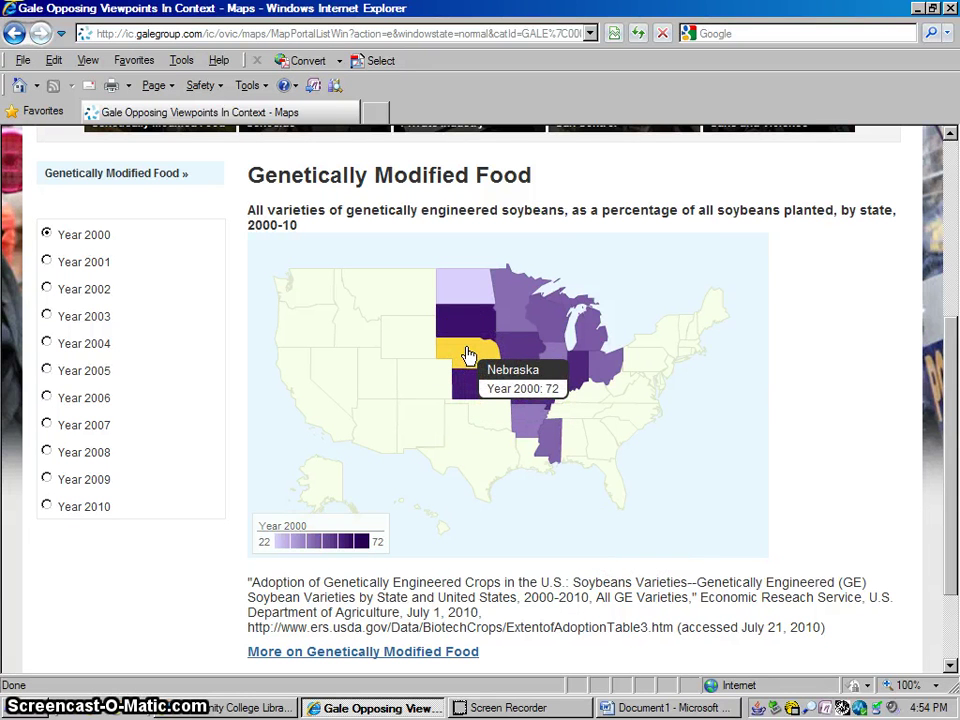
left_click(588, 238)
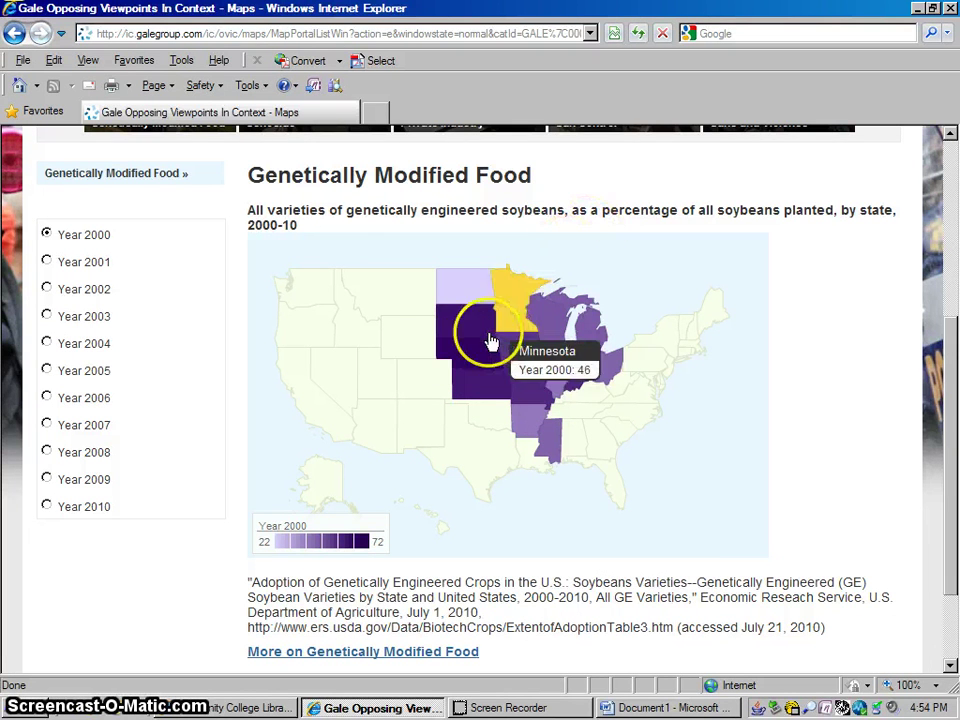
Check the Year 2000 soybean percentages for South Dakota and the state just south of it, and return to the topic page
mouse_move(480, 350)
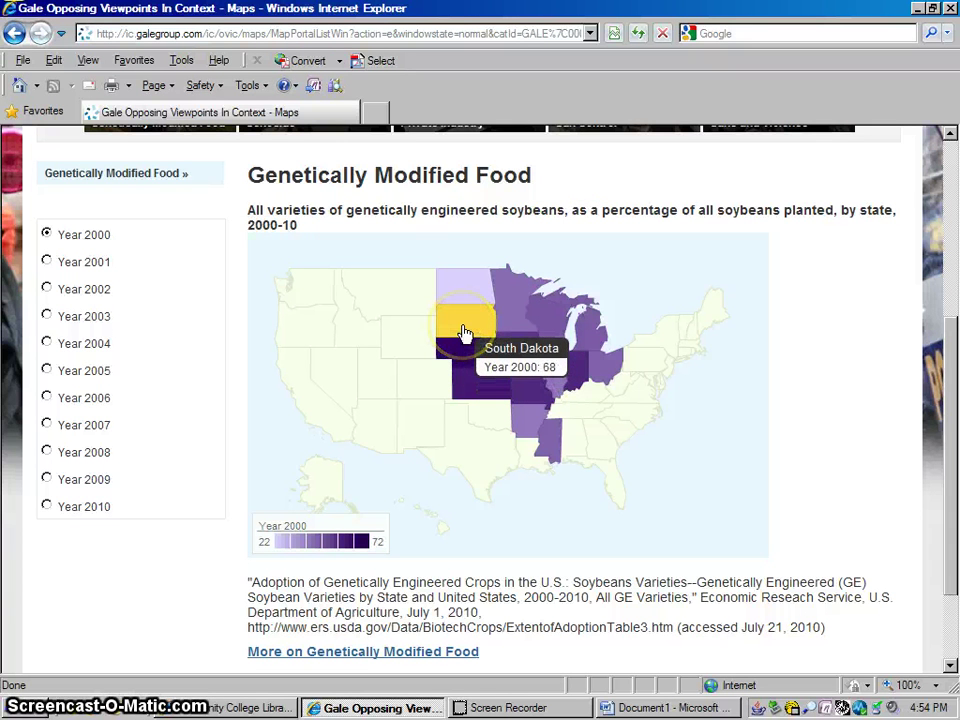
mouse_move(472, 381)
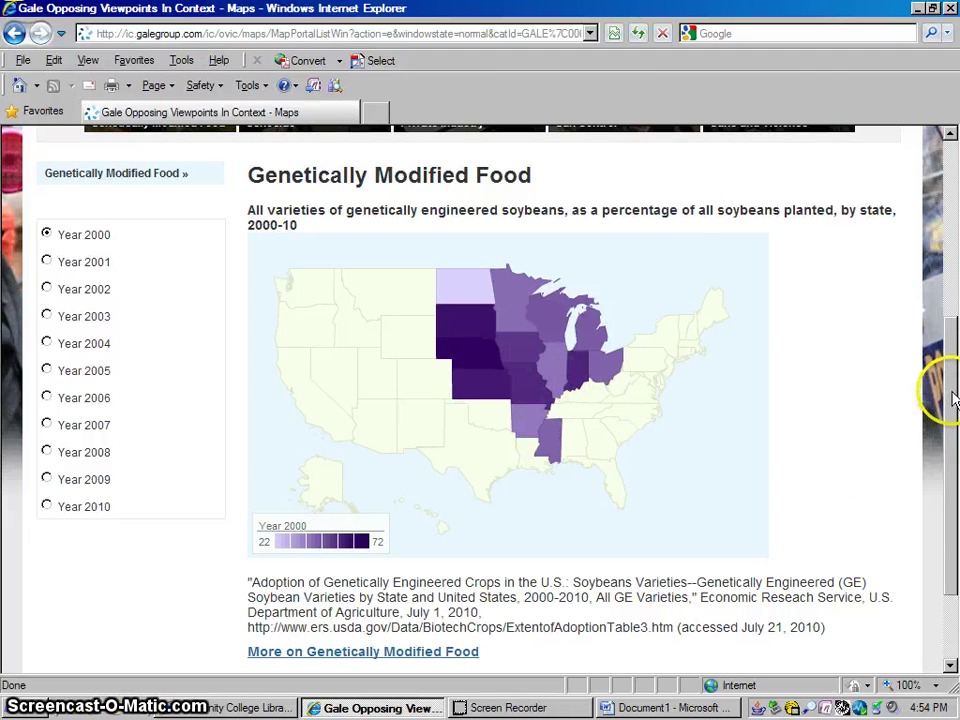
left_click_drag(953, 398, 955, 372)
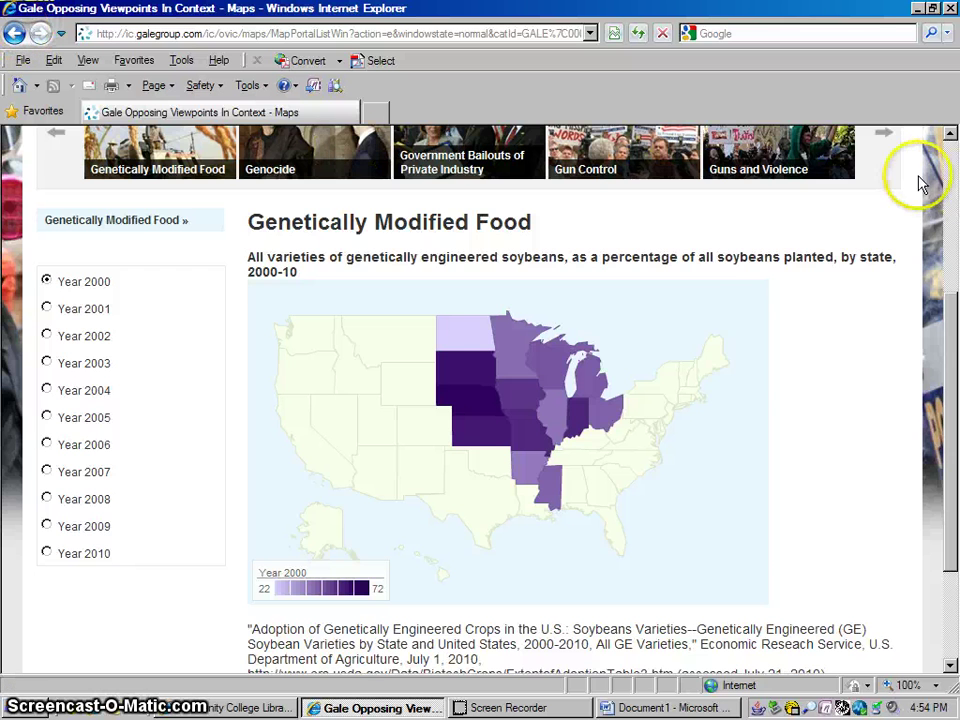
left_click(946, 163)
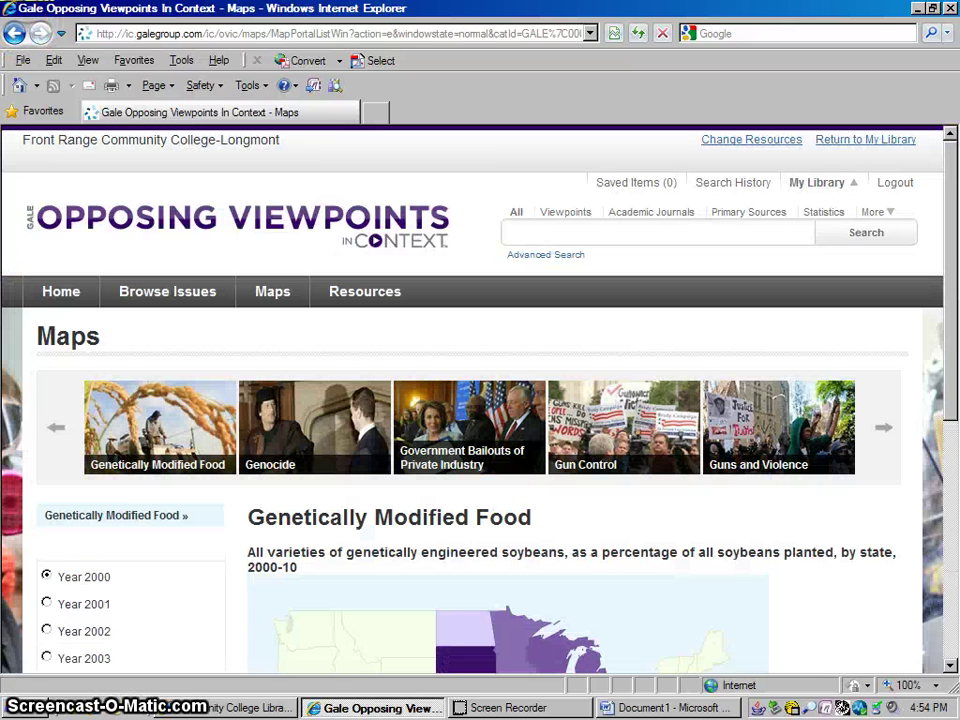
left_click(14, 33)
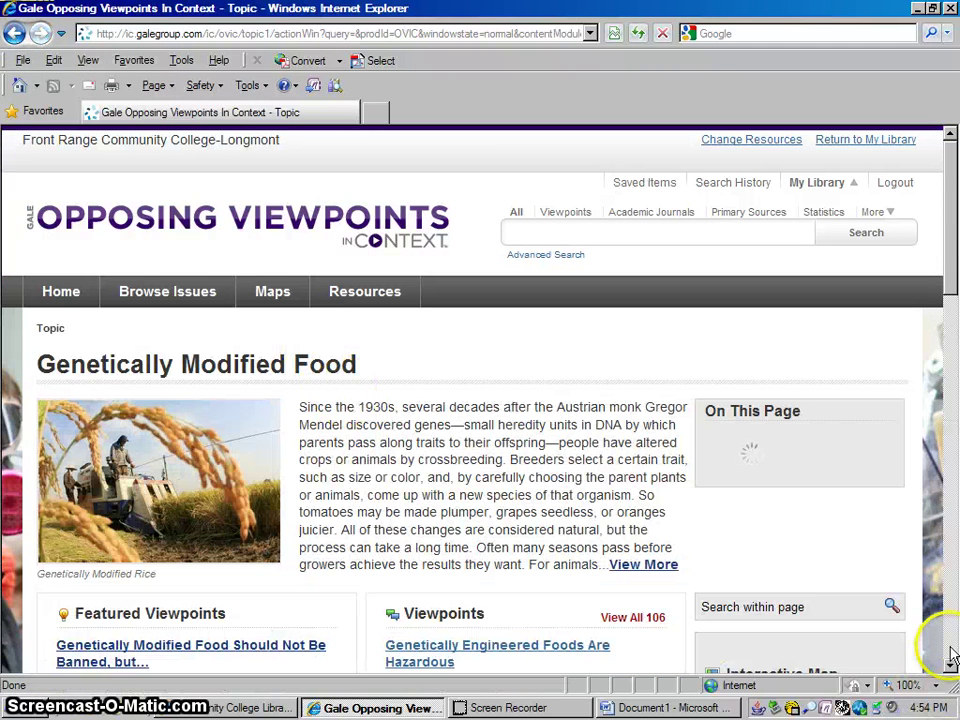
Look over the topic page's resource sections, including its videos, images, audio, primary sources, reference works and magazines
left_click_drag(951, 667, 951, 667)
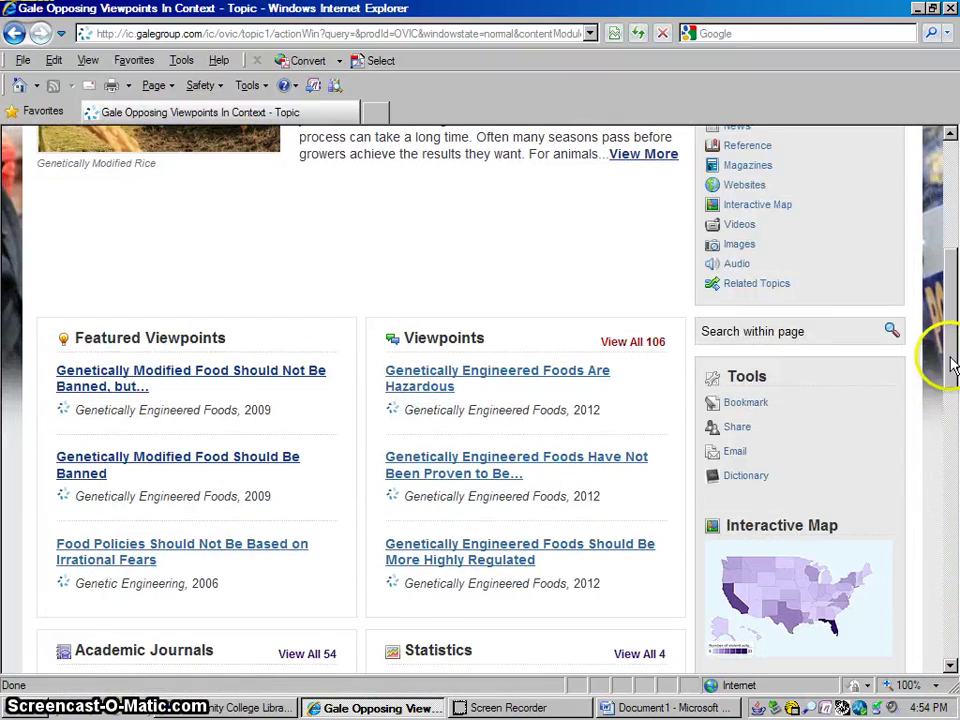
left_click_drag(952, 365, 952, 453)
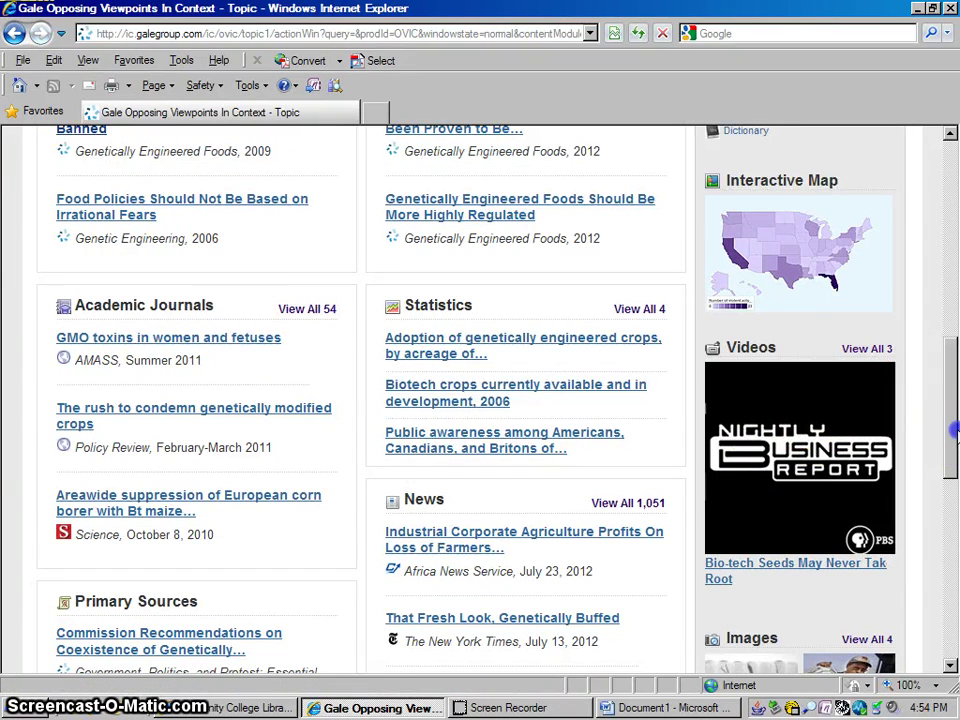
left_click_drag(955, 430, 950, 550)
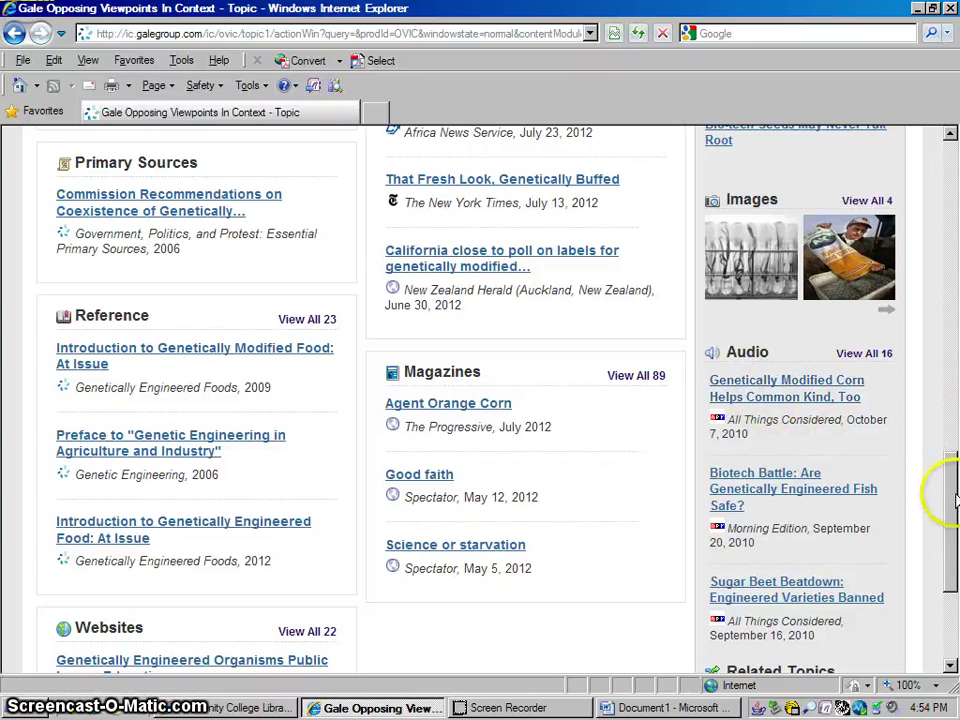
Open the statistic on adoption of genetically engineered crops by acreage and view its 1996-2006 chart
left_click_drag(952, 500, 955, 347)
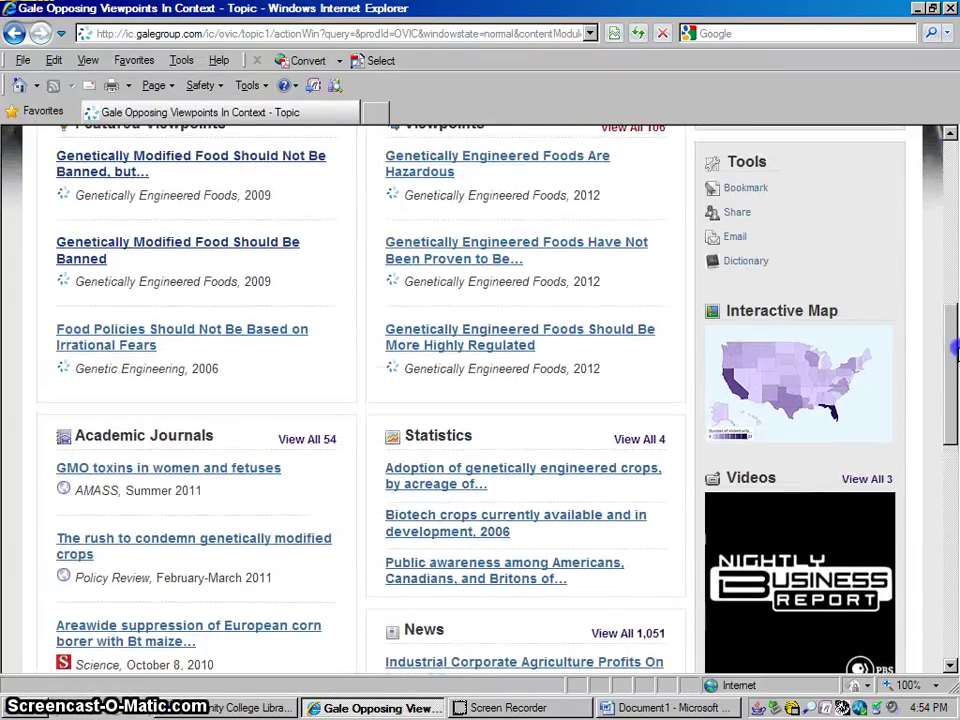
left_click(541, 478)
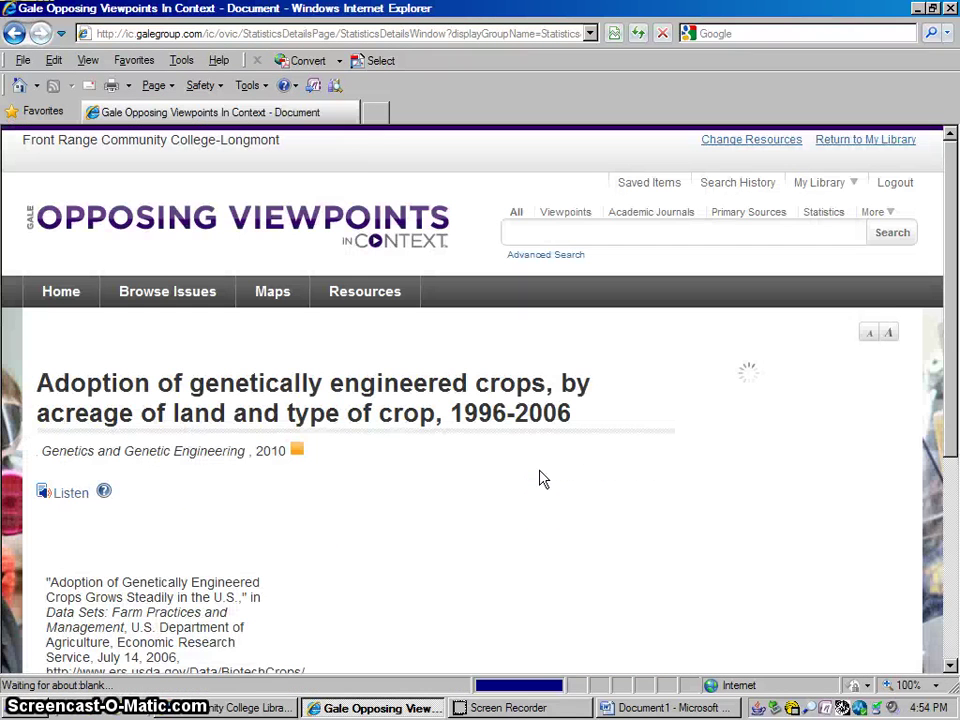
left_click(951, 666)
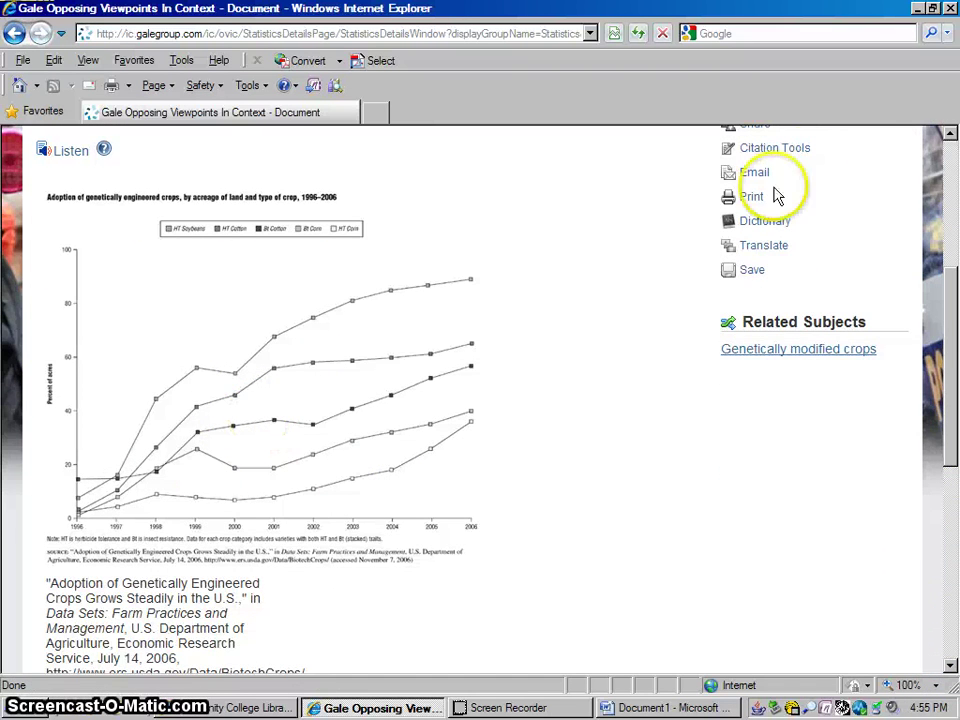
left_click(952, 158)
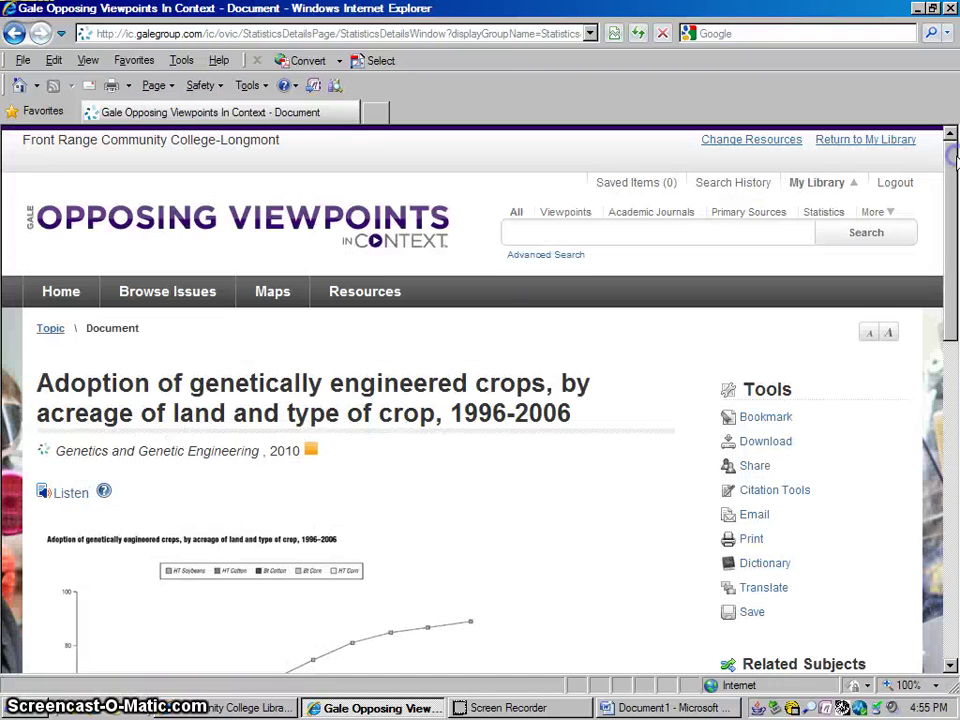
Return to the Genetically Modified Food topic page and review its news, primary sources, reference, magazines, websites and related topics
left_click(15, 35)
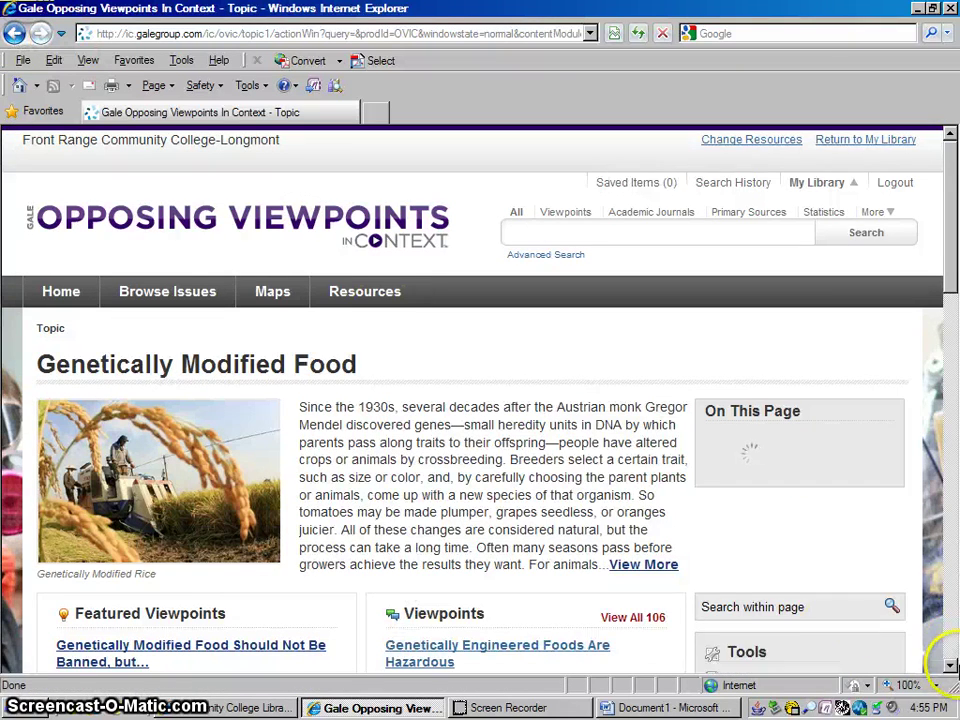
left_click(951, 666)
scroll(951, 666, "down", 5)
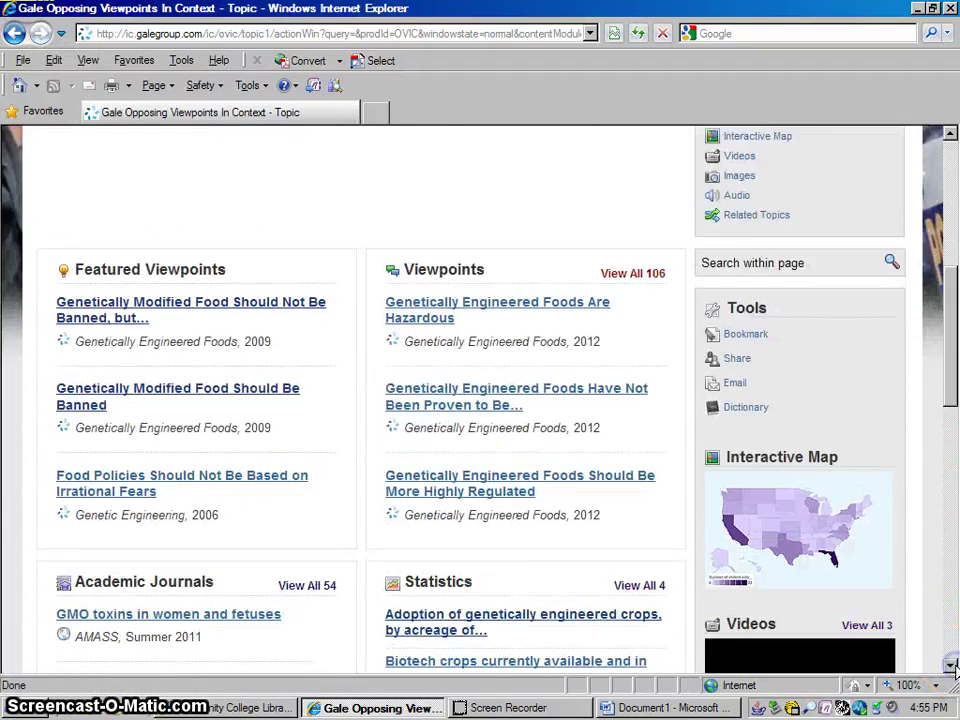
scroll(951, 666, "down", 3)
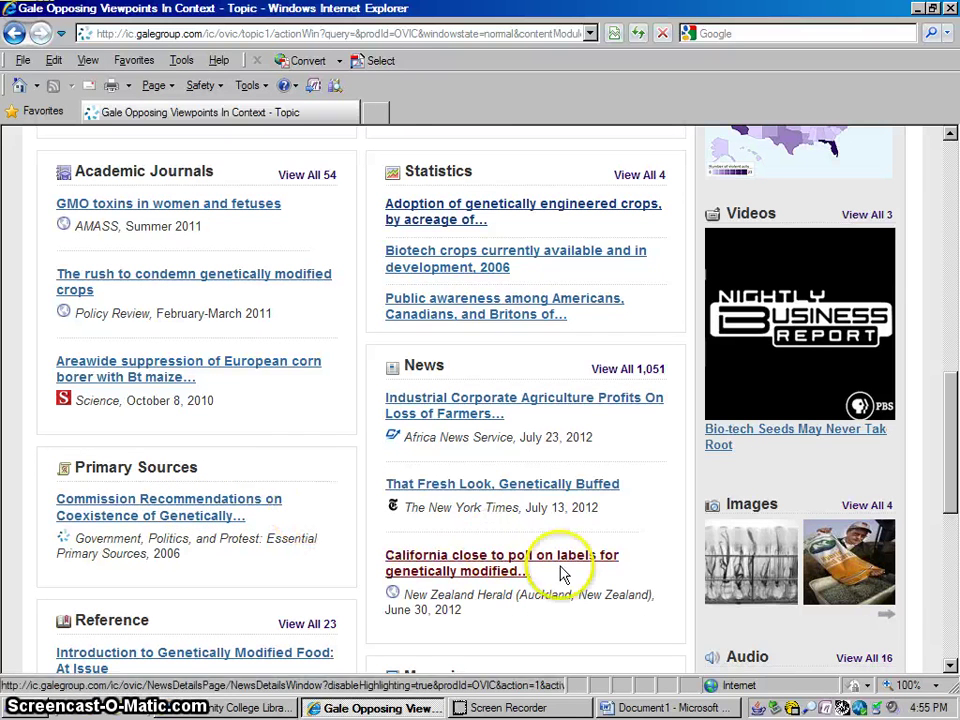
left_click(948, 666)
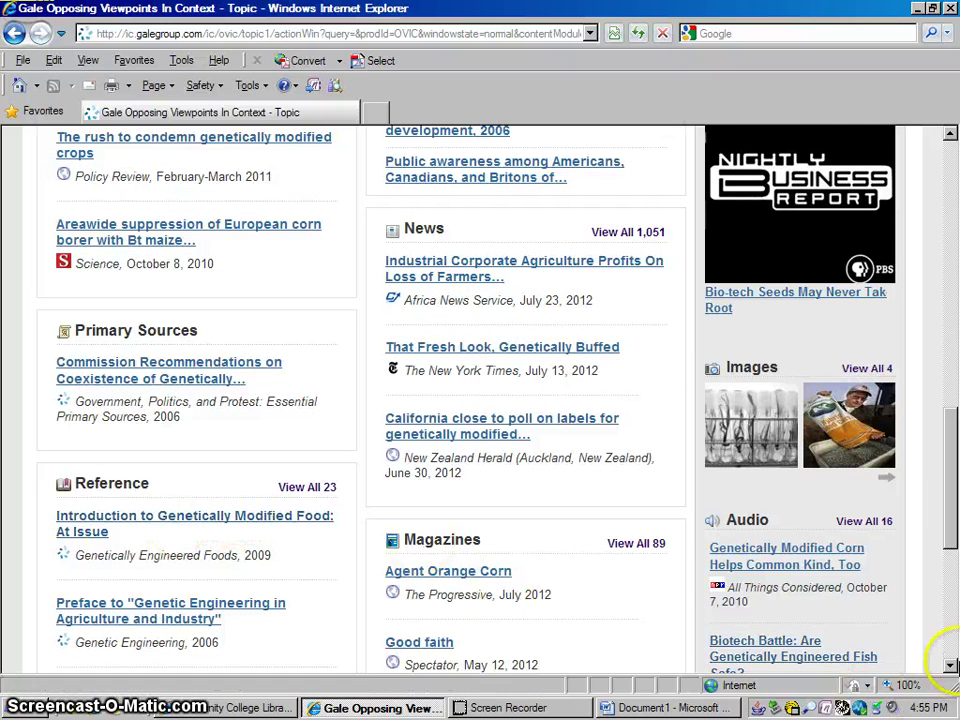
left_click(951, 667)
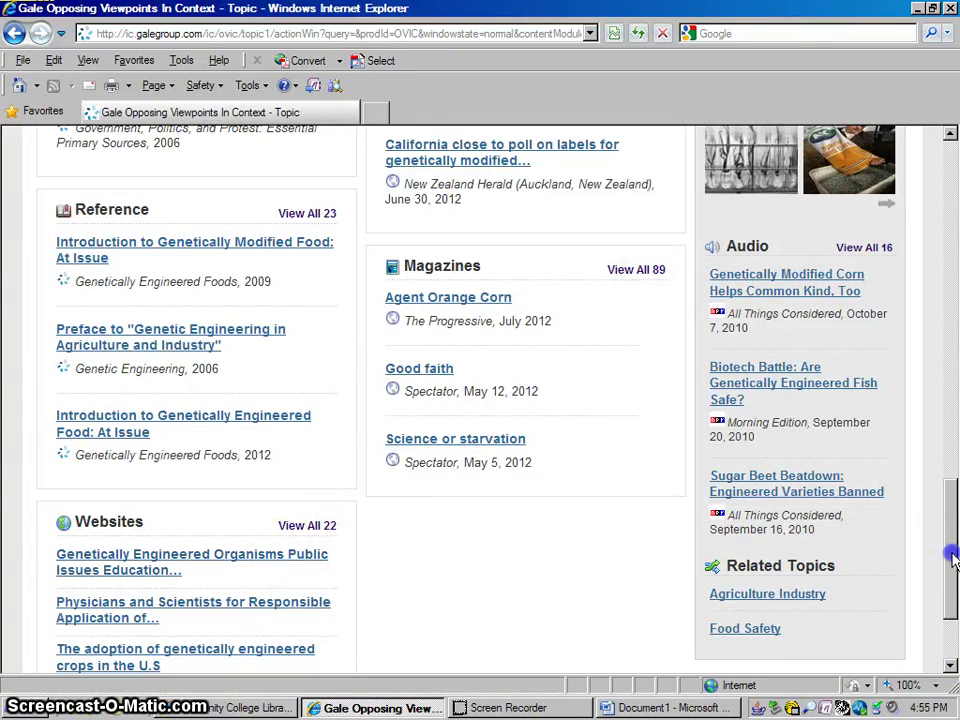
Go to the Opposing Viewpoints home page and look over its issue categories
left_click_drag(953, 560, 955, 285)
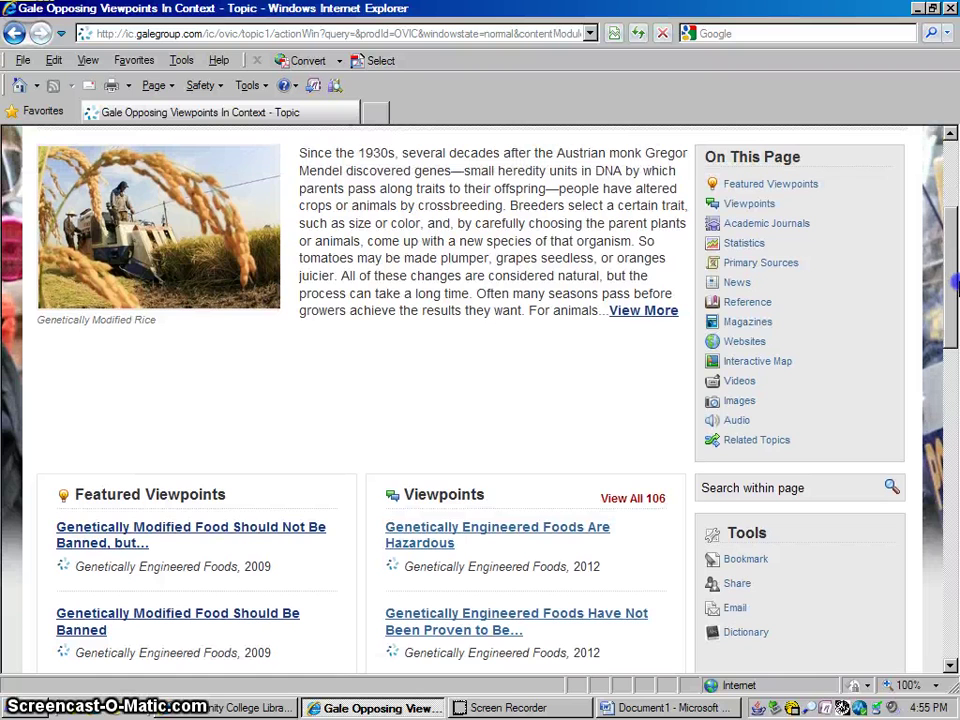
left_click_drag(955, 285, 950, 232)
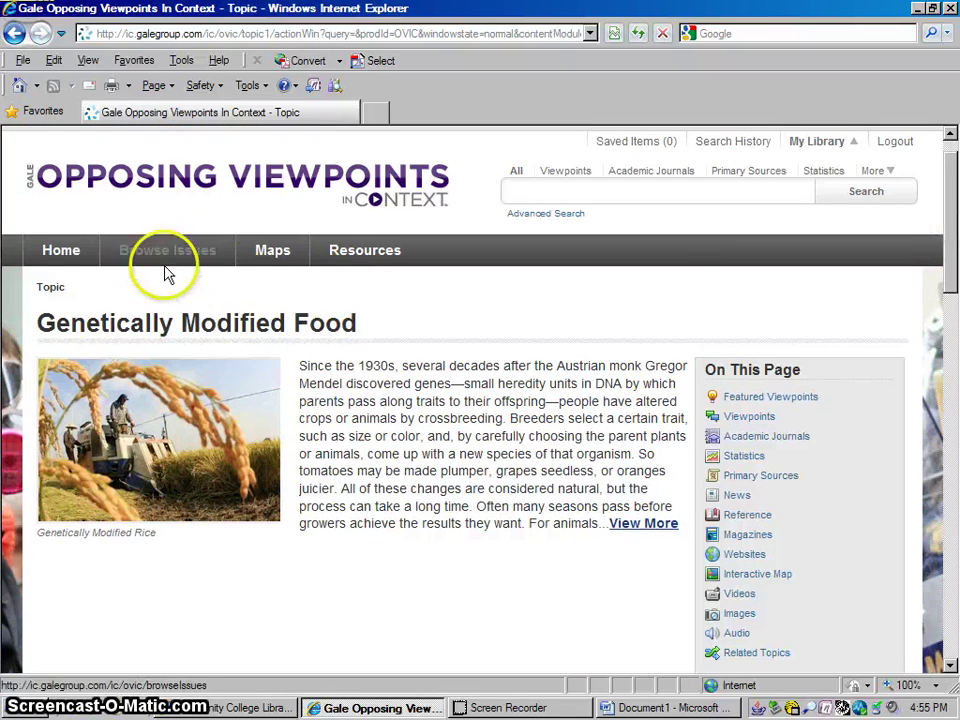
left_click(61, 251)
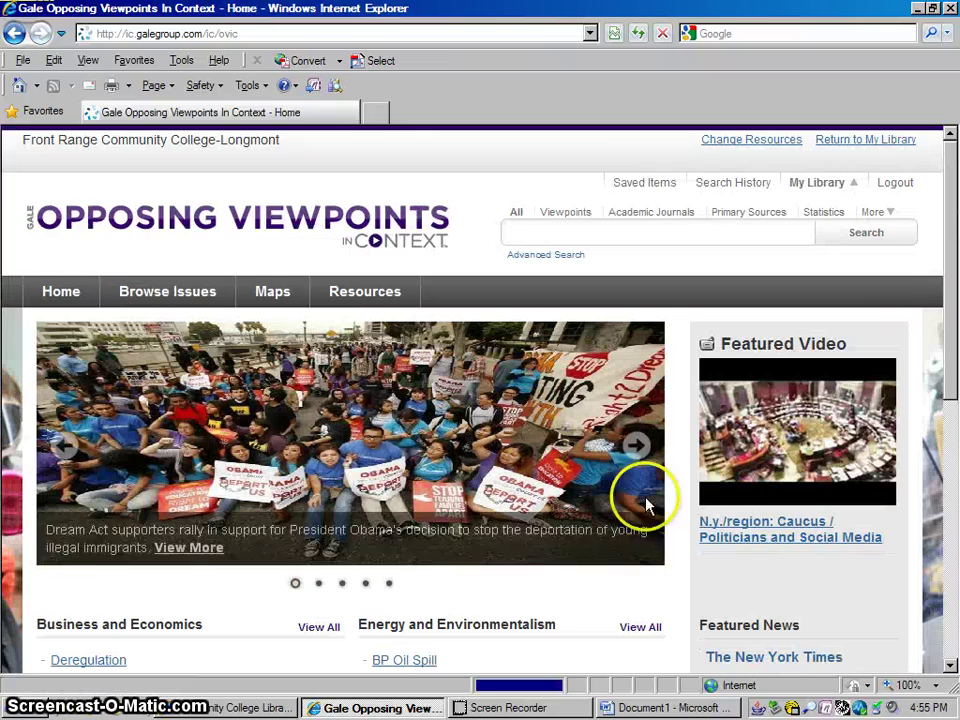
left_click_drag(948, 318, 955, 522)
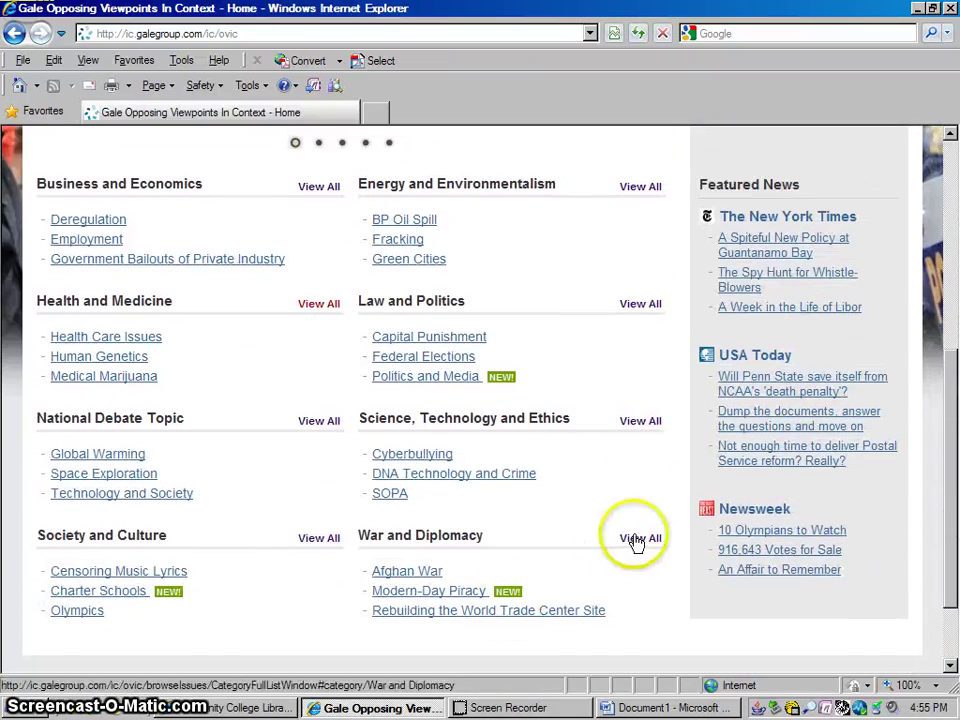
Open the issue browser, set the category to View All, and look through the alphabetical list of issues
left_click_drag(955, 378, 945, 186)
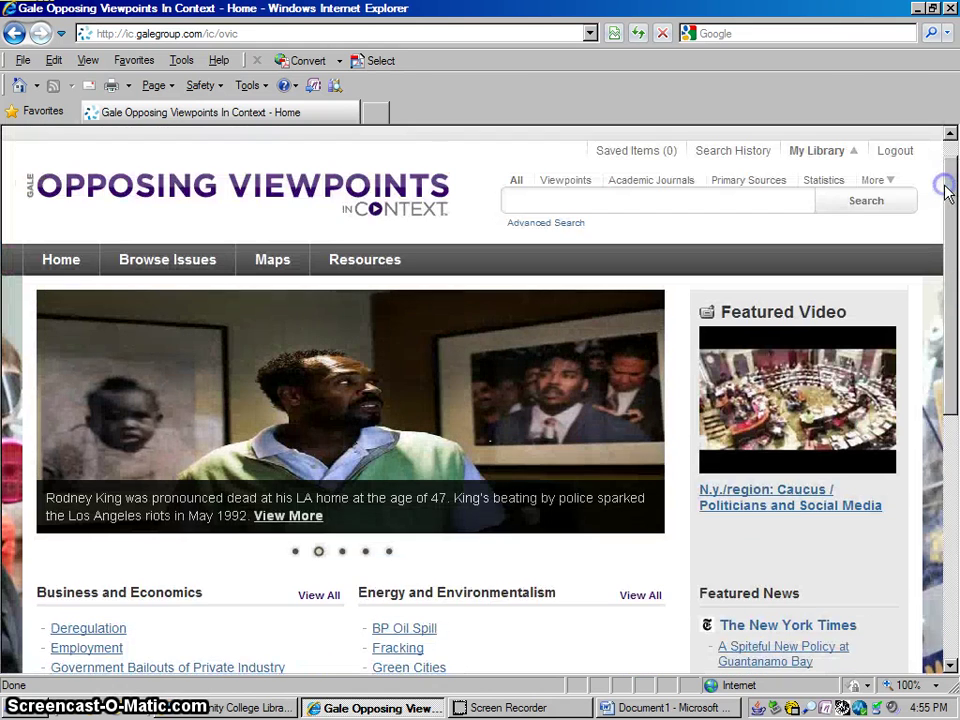
left_click(190, 265)
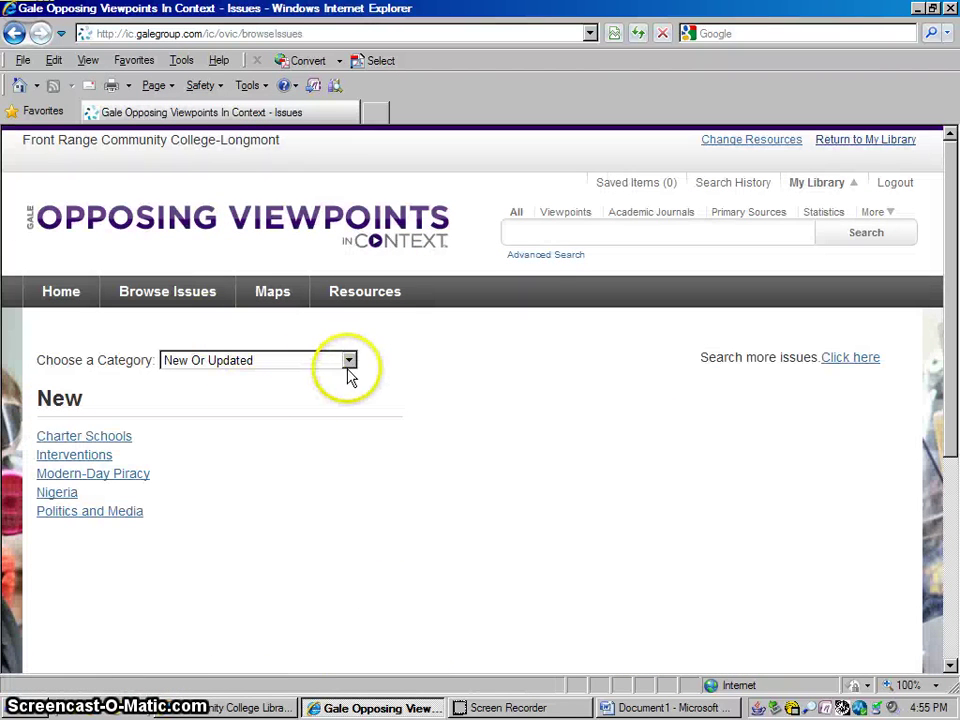
left_click(349, 363)
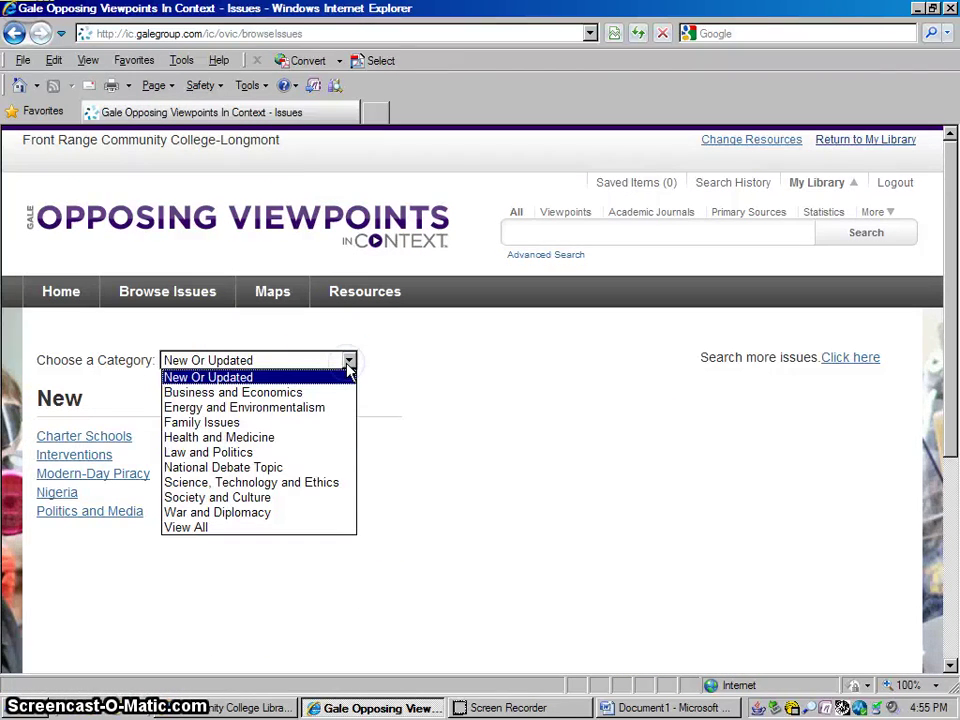
left_click(216, 528)
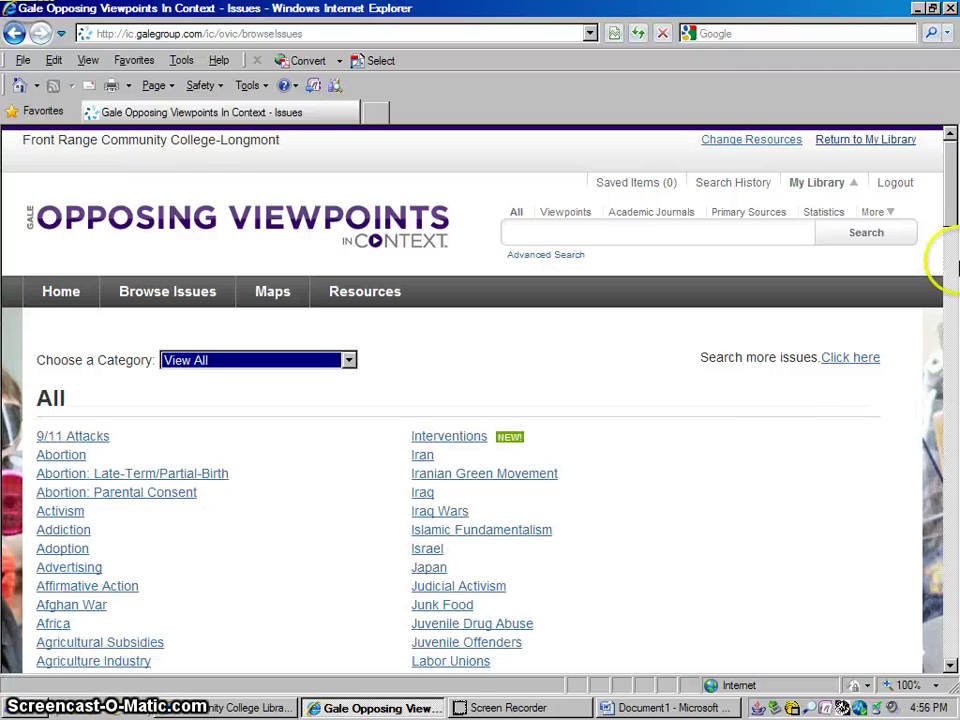
left_click_drag(953, 222, 953, 255)
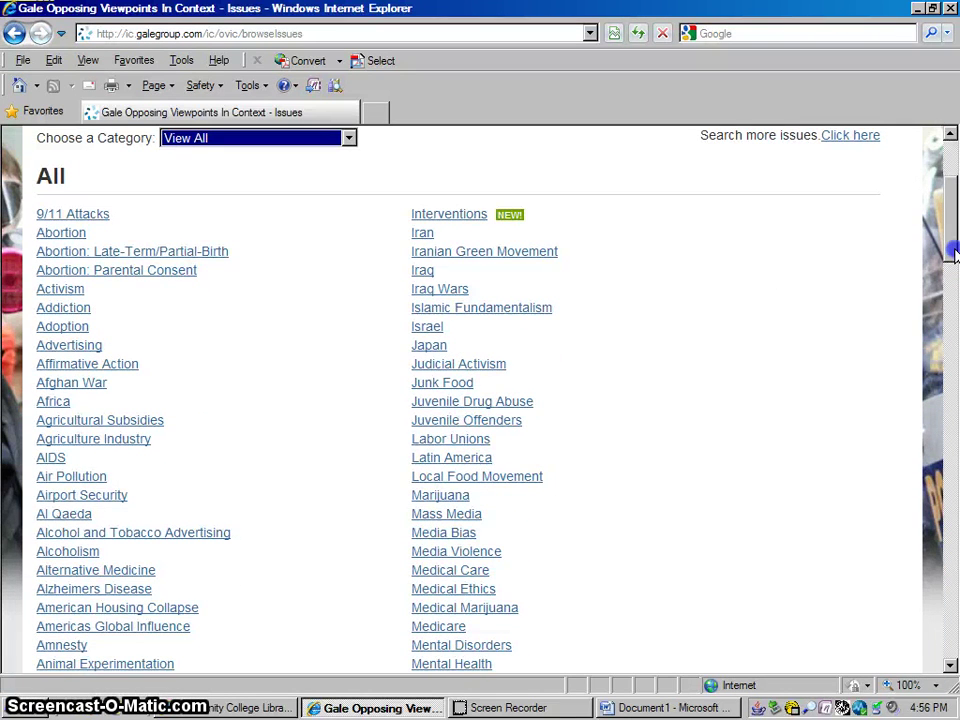
left_click_drag(953, 255, 951, 150)
Search for "human tra" and open the suggested Human Trafficking topic page
left_click(720, 228)
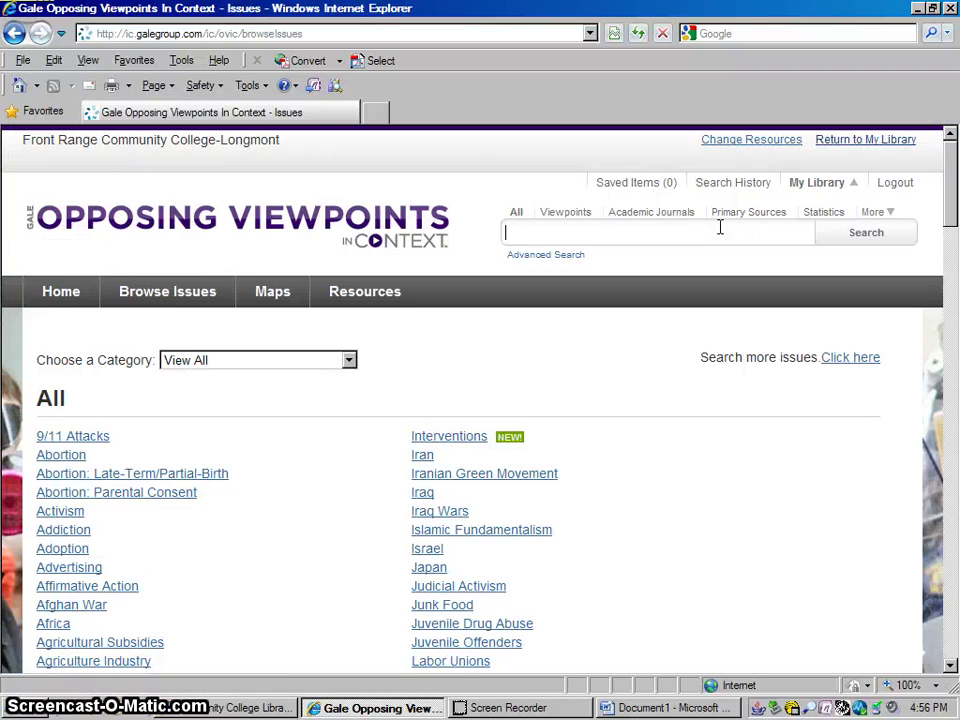
type("human tra")
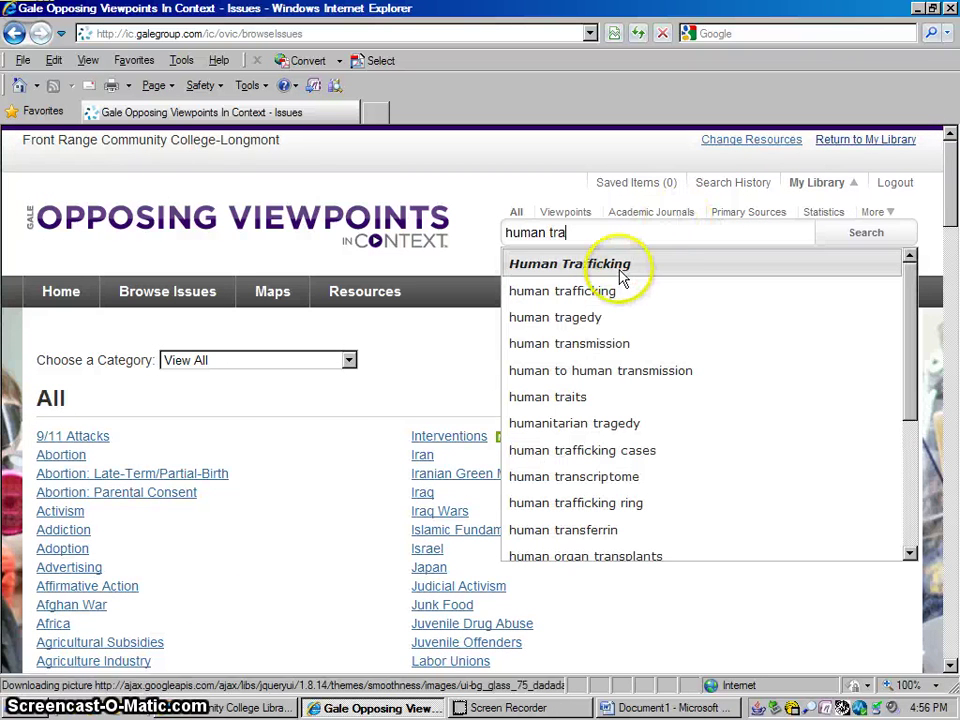
left_click(615, 268)
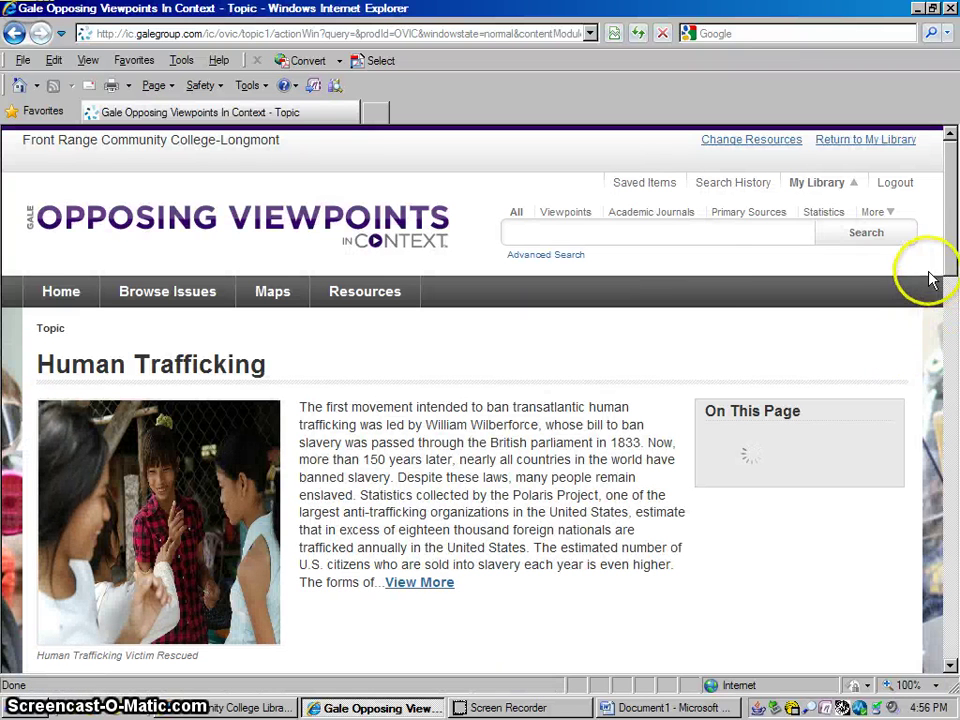
Search for "human trafficking" limited to statistics, and return to the home page after viewing the results
left_click(732, 233)
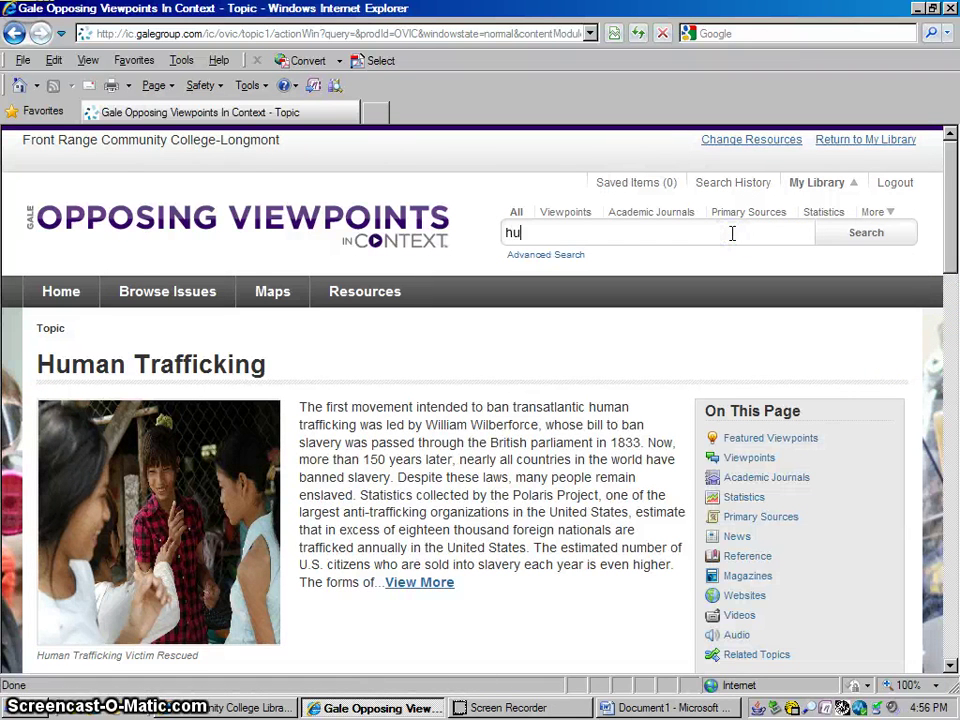
type("human trafficking")
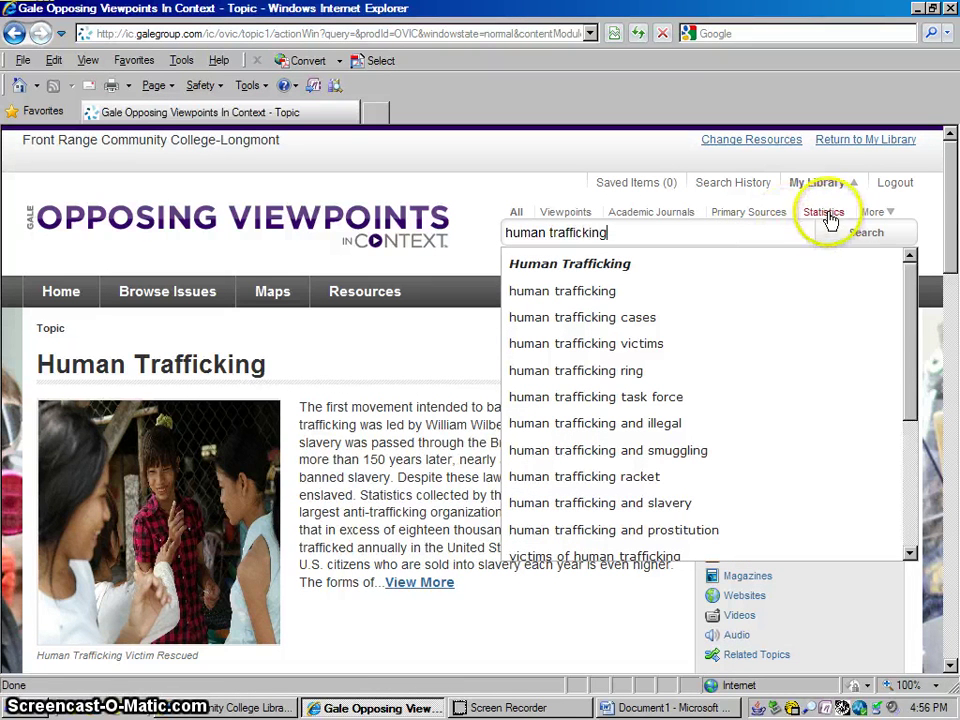
left_click(827, 218)
left_click(846, 235)
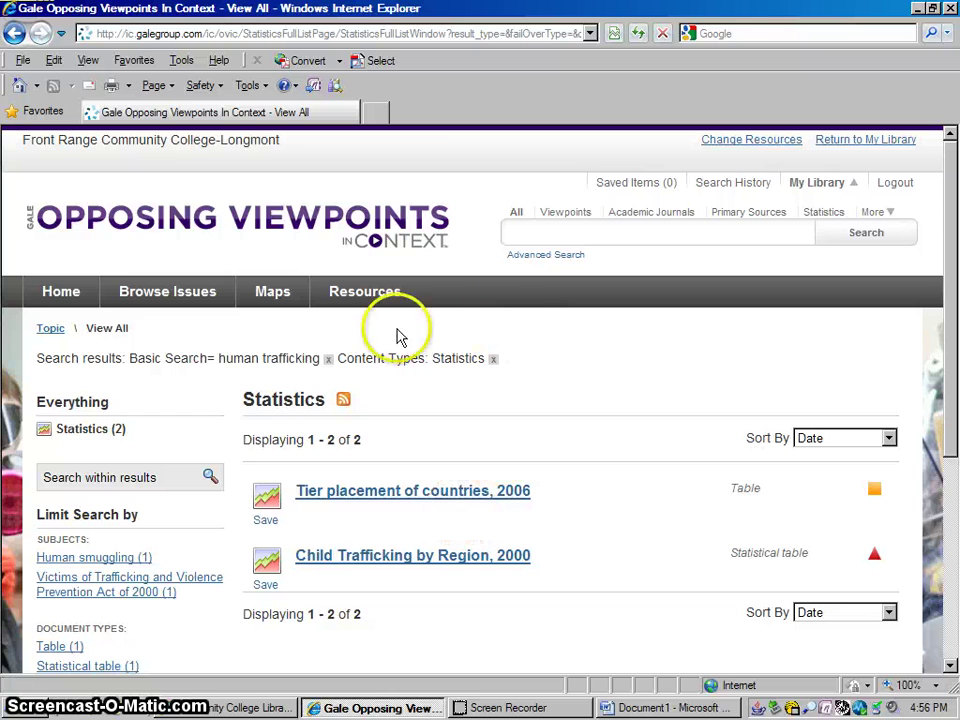
left_click(66, 296)
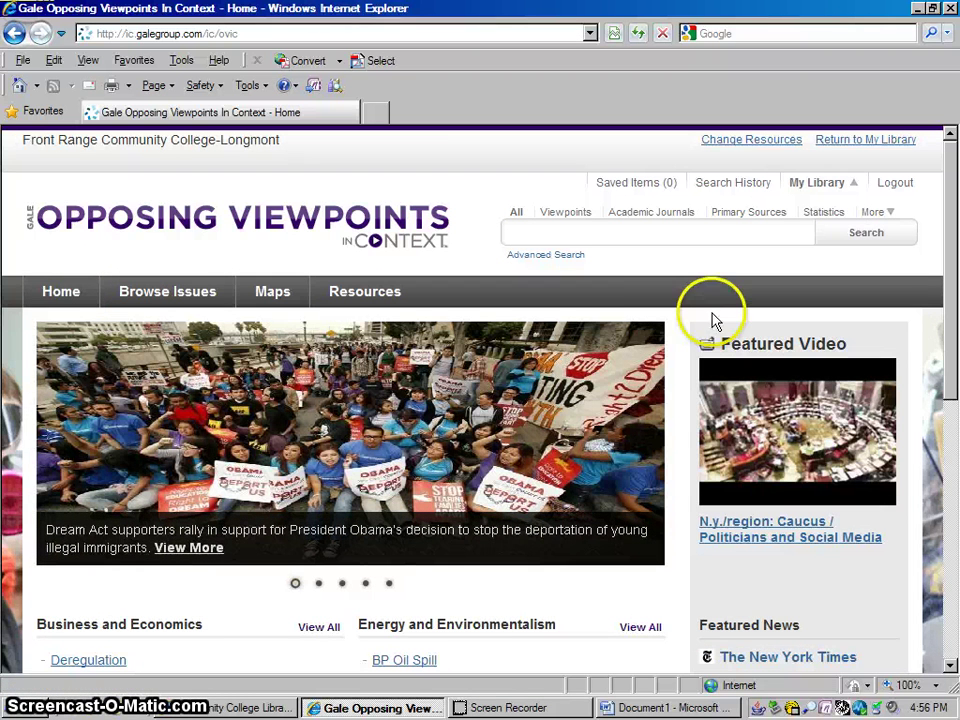